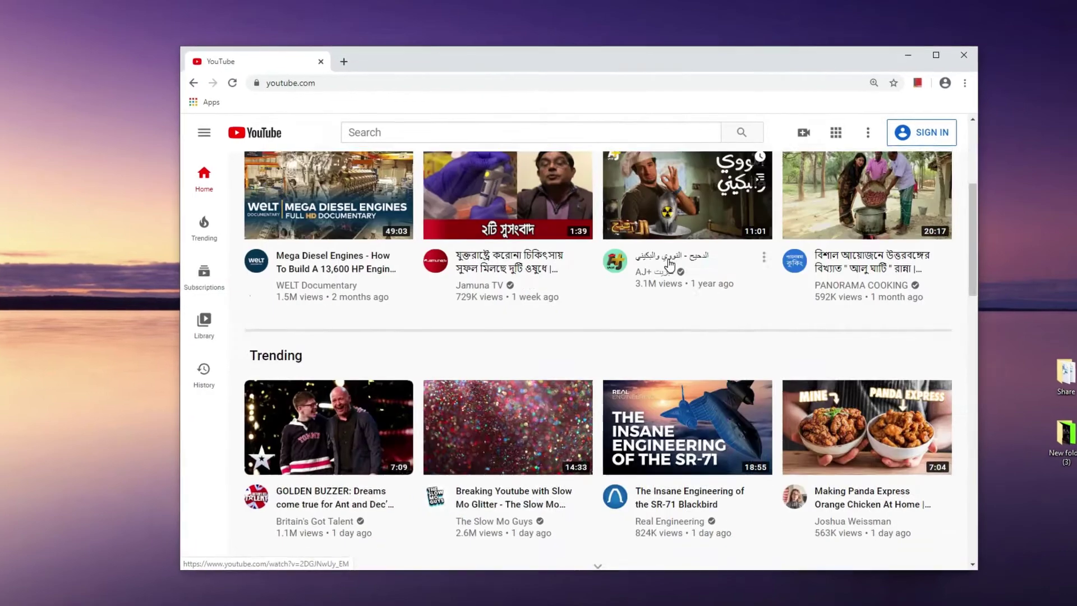
{"action": "scroll", "coordinate": [671, 264], "scroll_direction": "down", "scroll_amount": 15}
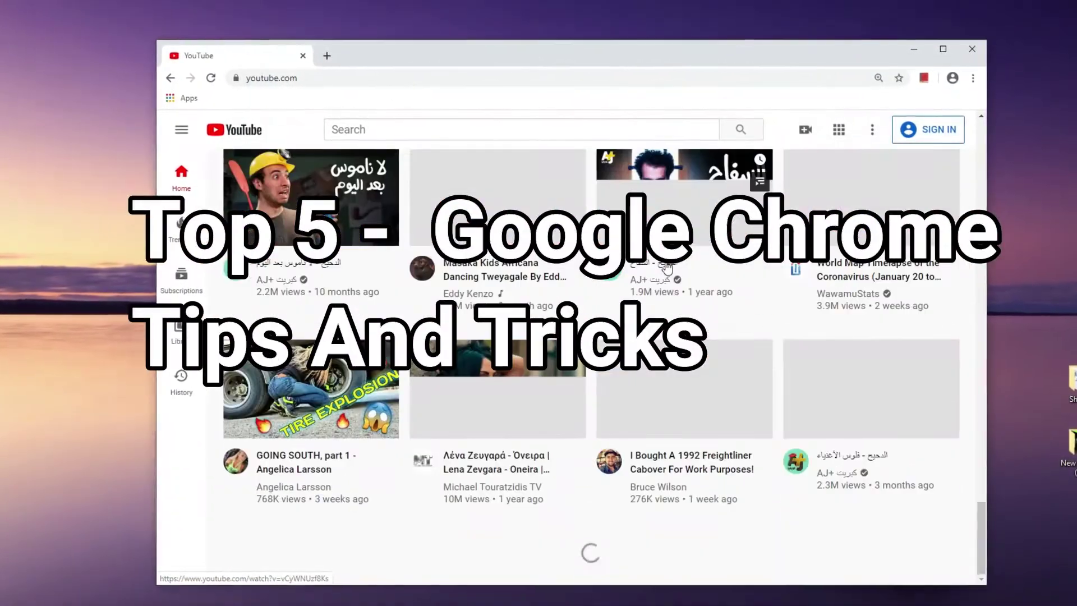
{"action": "scroll", "coordinate": [668, 268], "scroll_direction": "down", "scroll_amount": 10}
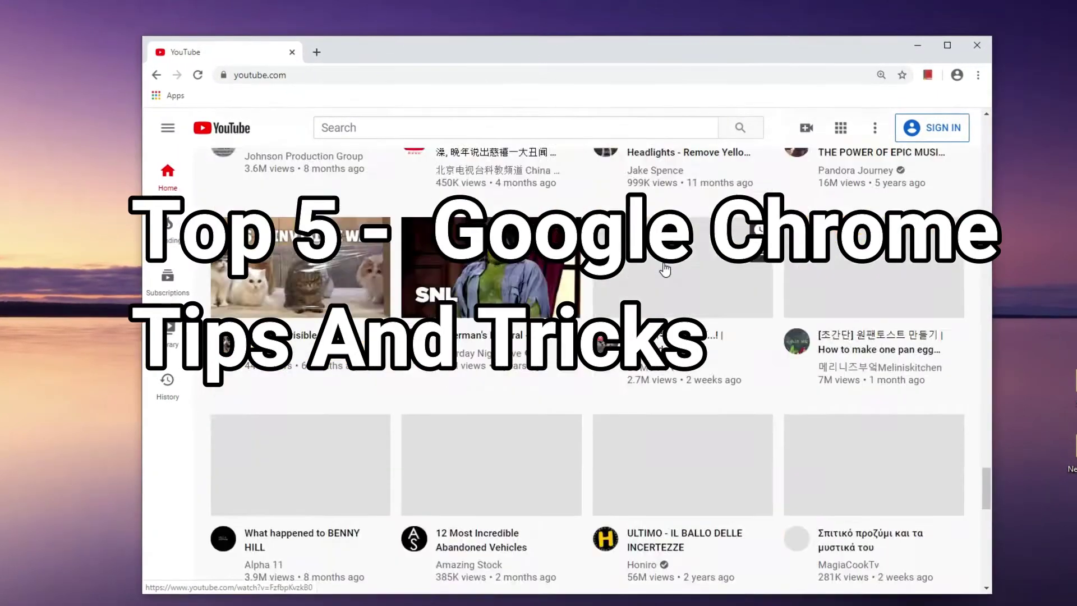
{"action": "scroll", "coordinate": [665, 269], "scroll_direction": "down", "scroll_amount": 8}
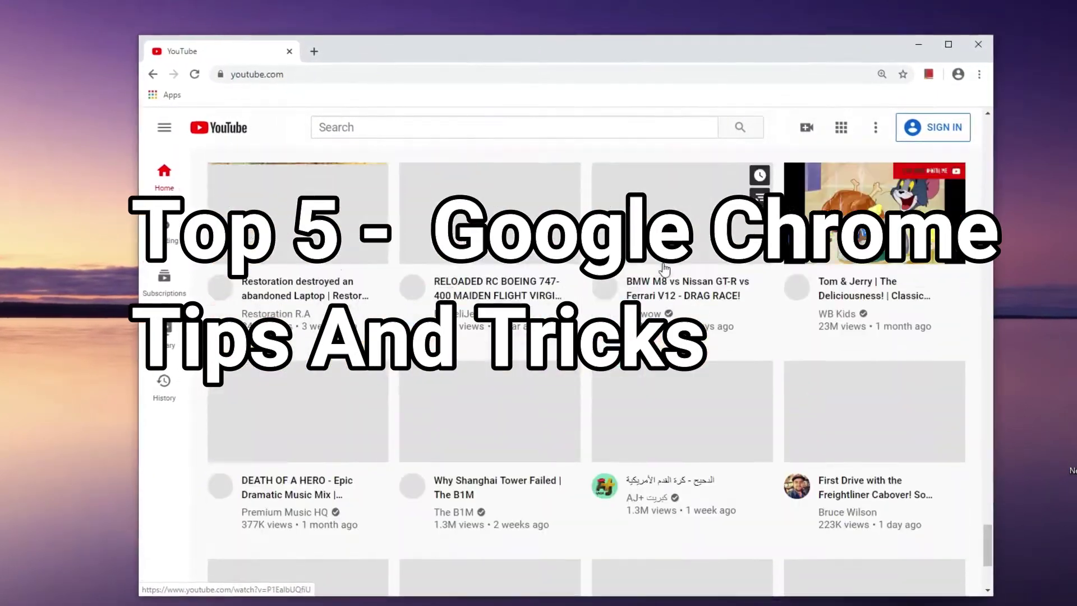
Step: Search the web for facebook in a new browser tab
{"action": "left_click", "coordinate": [316, 51]}
{"action": "type", "text": "facebook"}
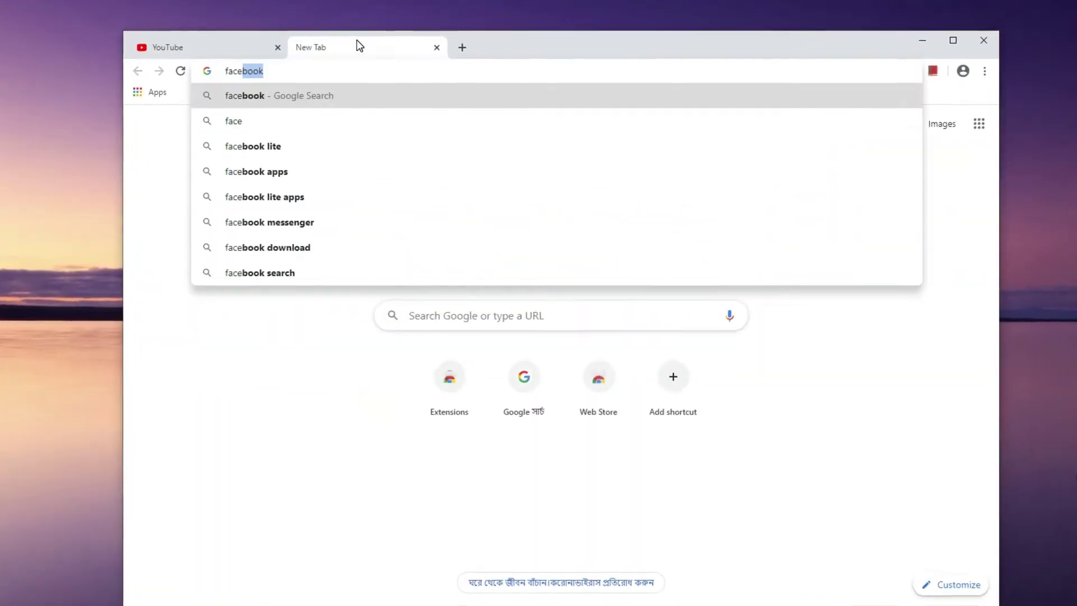
{"action": "key", "text": "Return"}
{"action": "left_click", "coordinate": [196, 241]}
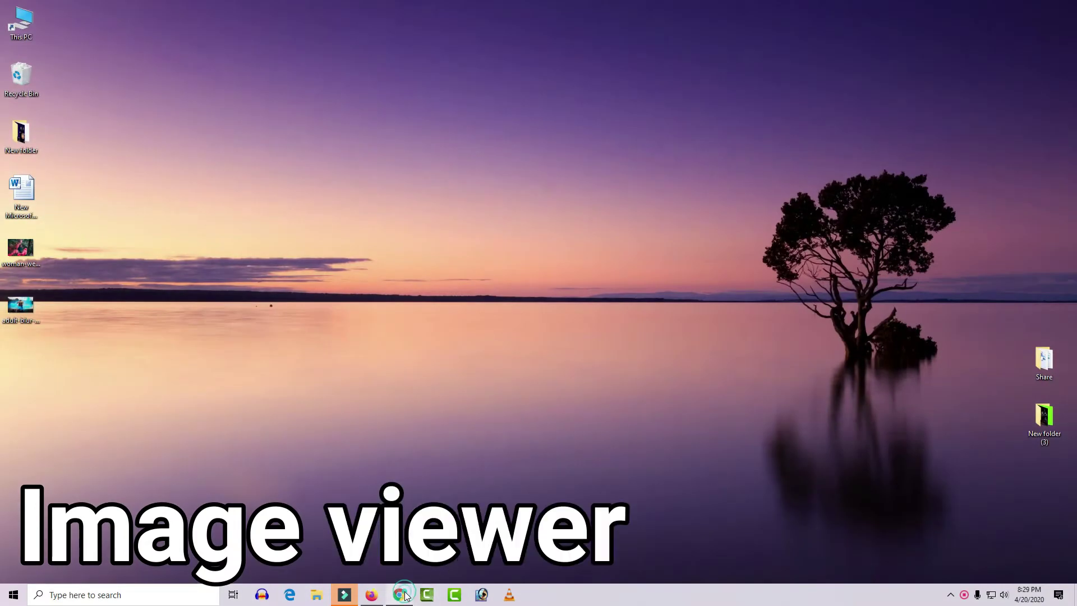
Step: Open the desktop image of the woman in pink smoke in a new Chrome window and maximize the window
{"action": "left_click", "coordinate": [405, 595]}
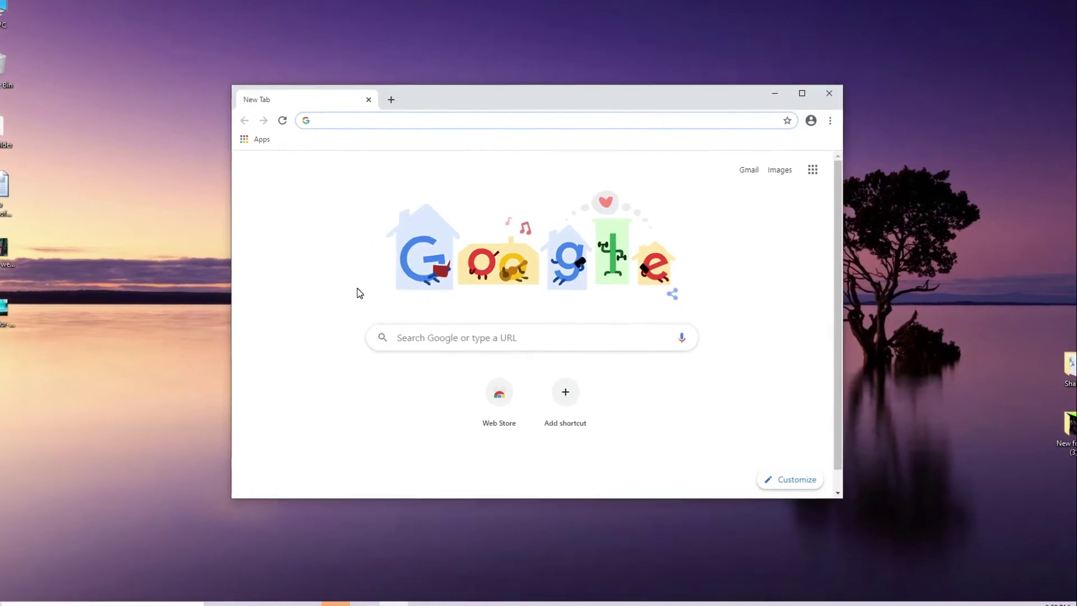
{"action": "left_click_drag", "start_coordinate": [4, 247], "coordinate": [328, 276]}
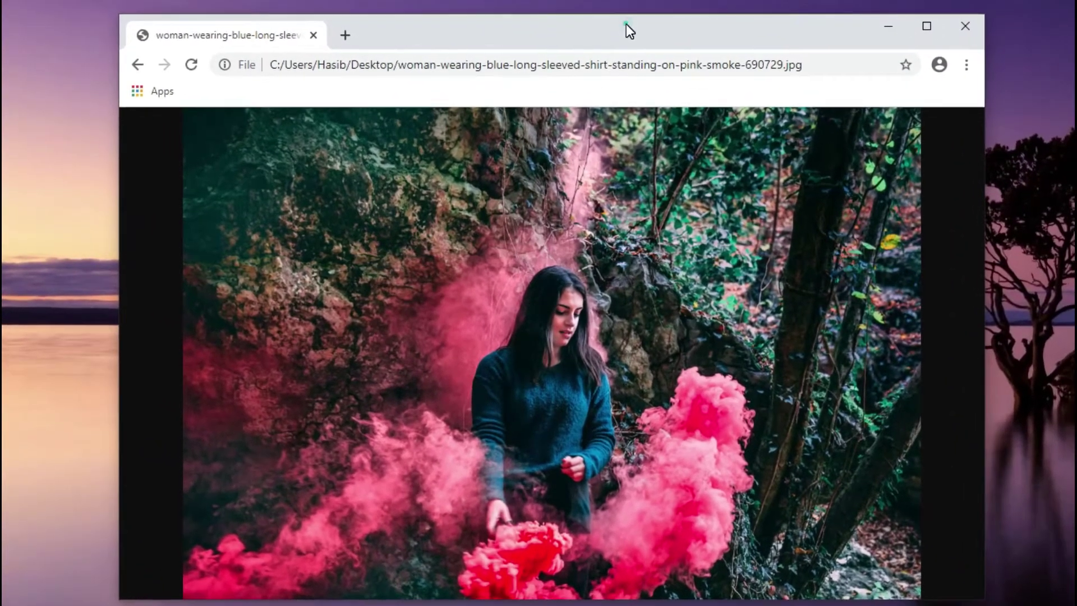
{"action": "double_click", "coordinate": [623, 29]}
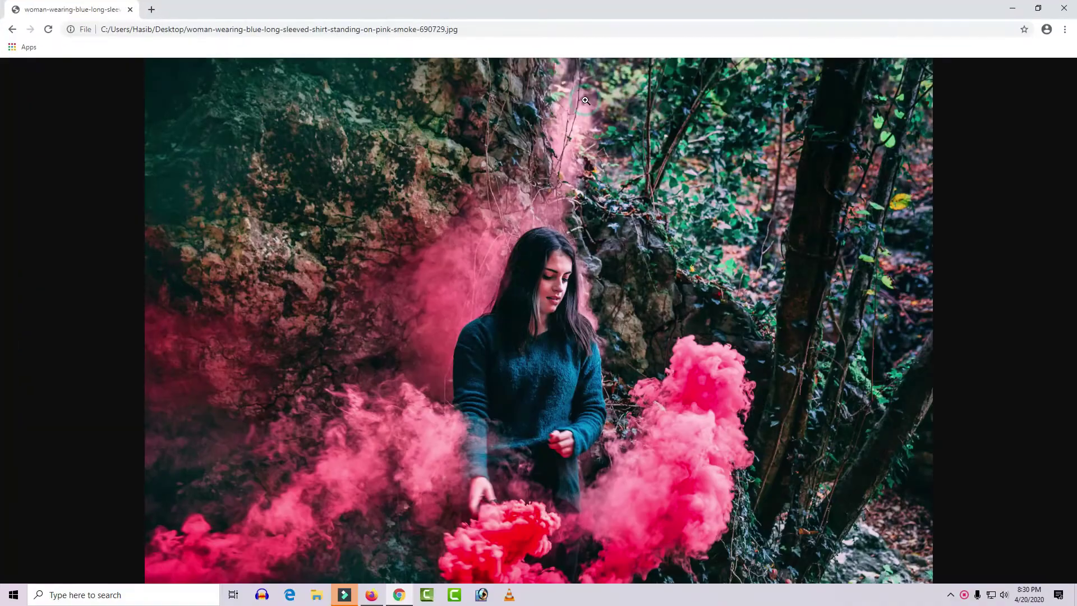
Step: Restore the browser window to its smaller size and open the second desktop image, adult-blur, in it
{"action": "double_click", "coordinate": [615, 9]}
{"action": "left_click_drag", "start_coordinate": [2, 322], "coordinate": [426, 332]}
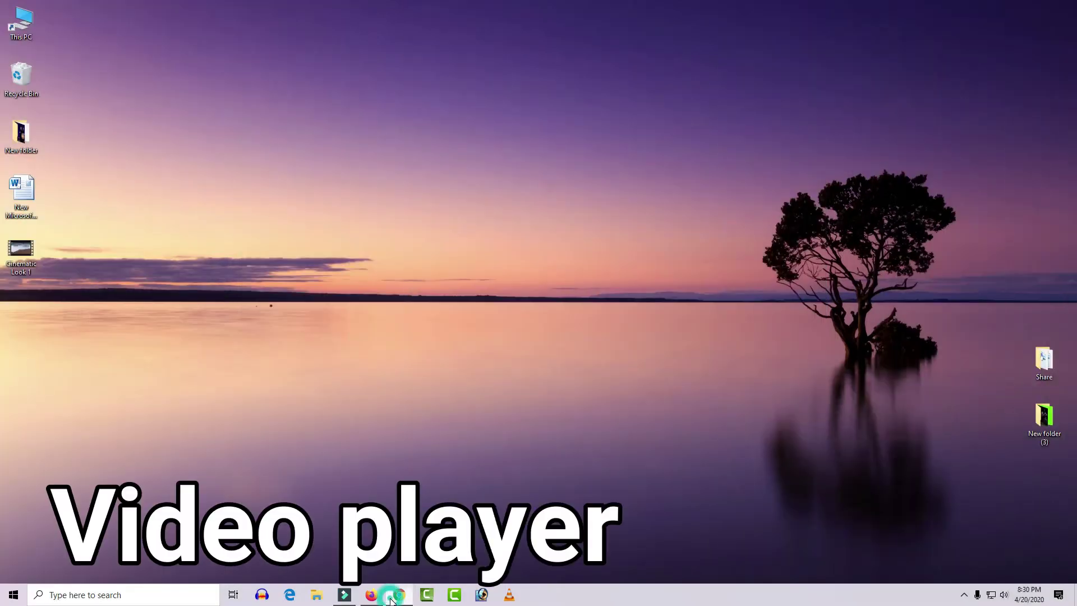
Step: Play the desktop video Cinematic Look 1 in a new Chrome window and toggle its sound
{"action": "left_click", "coordinate": [398, 595]}
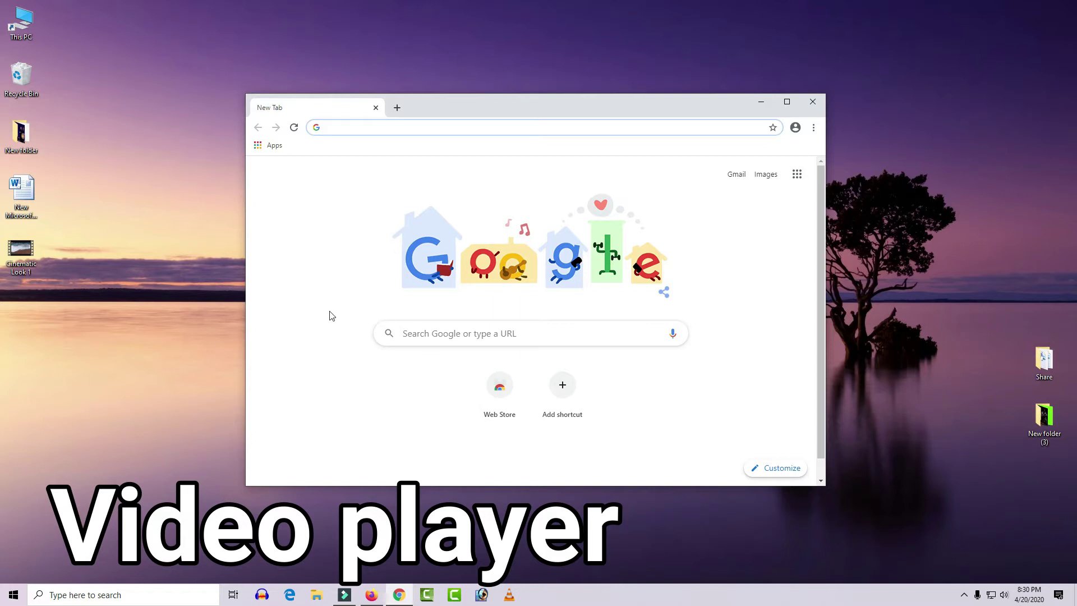
{"action": "left_click_drag", "start_coordinate": [26, 249], "coordinate": [366, 270]}
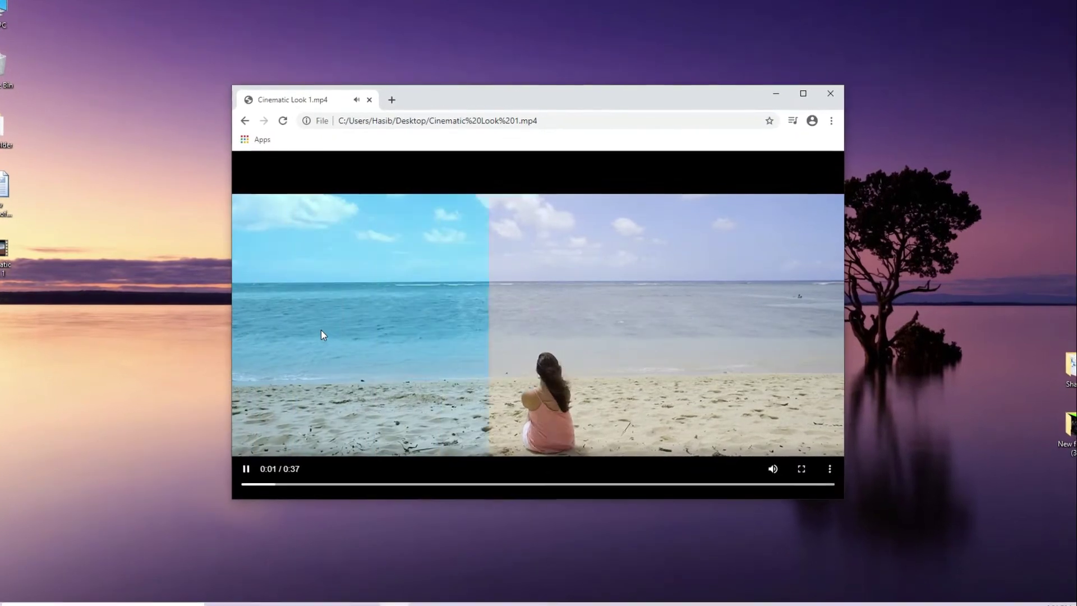
{"action": "mouse_move", "coordinate": [778, 474]}
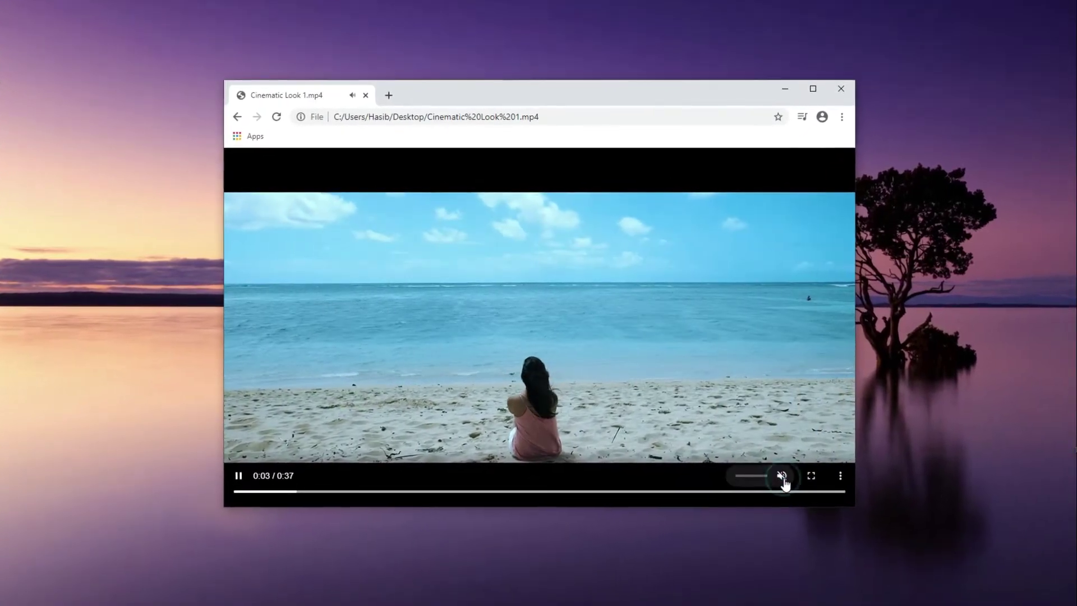
{"action": "left_click", "coordinate": [758, 479]}
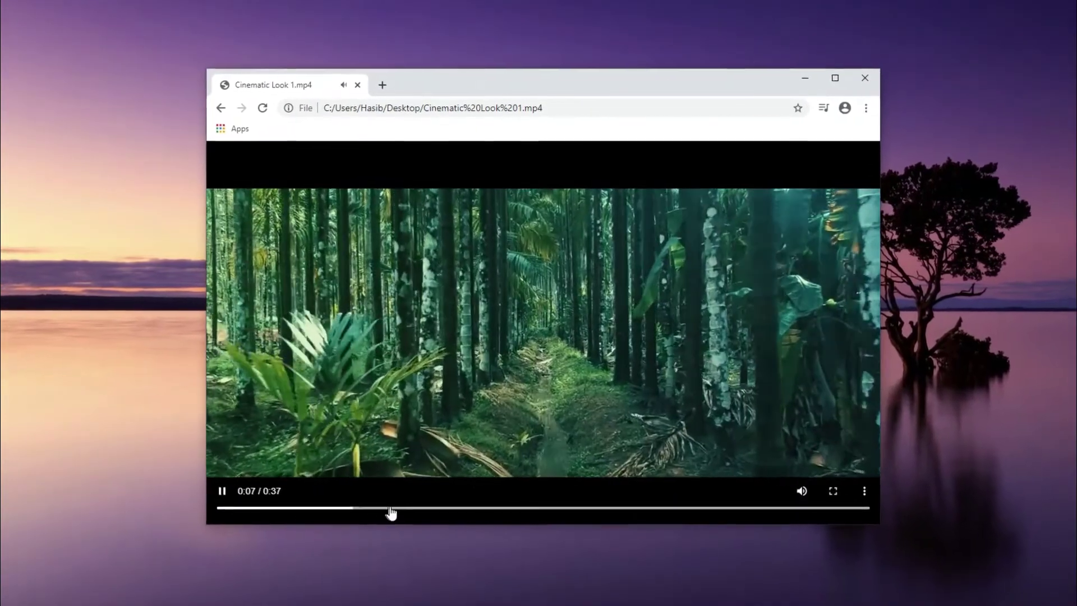
Step: Skip forward and back through the Cinematic Look 1 video's timeline, and close the browser window
{"action": "left_click", "coordinate": [389, 504]}
{"action": "left_click", "coordinate": [487, 512]}
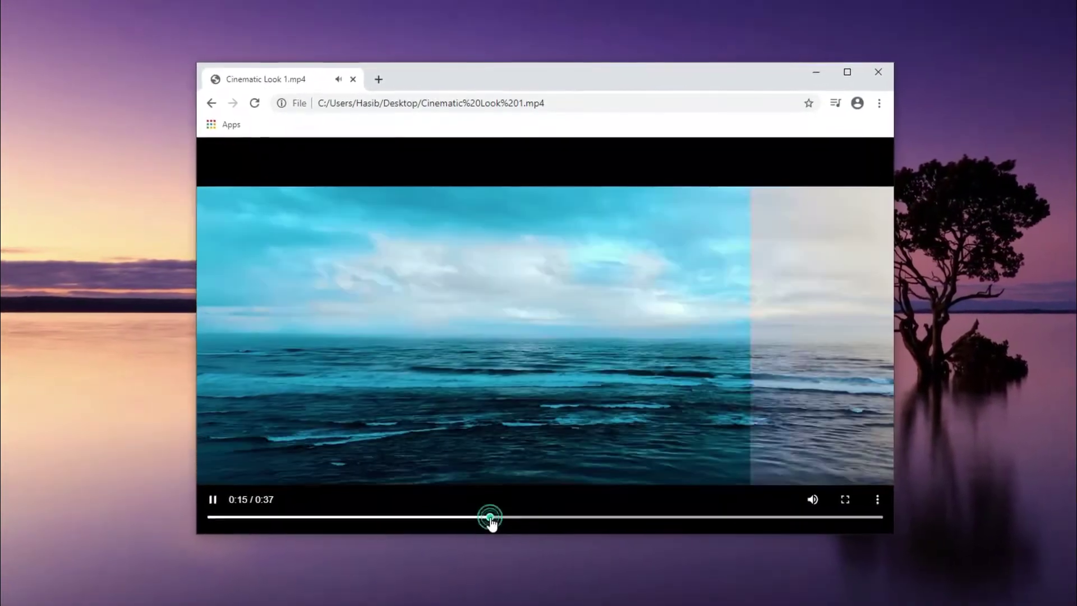
{"action": "left_click", "coordinate": [595, 512]}
{"action": "left_click", "coordinate": [718, 522]}
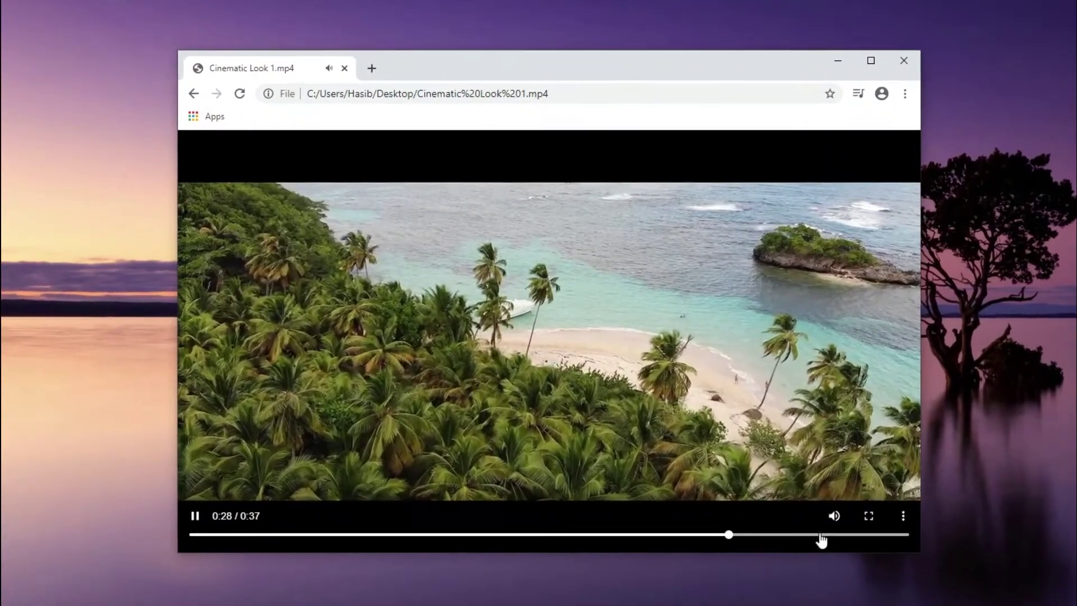
{"action": "left_click", "coordinate": [819, 533]}
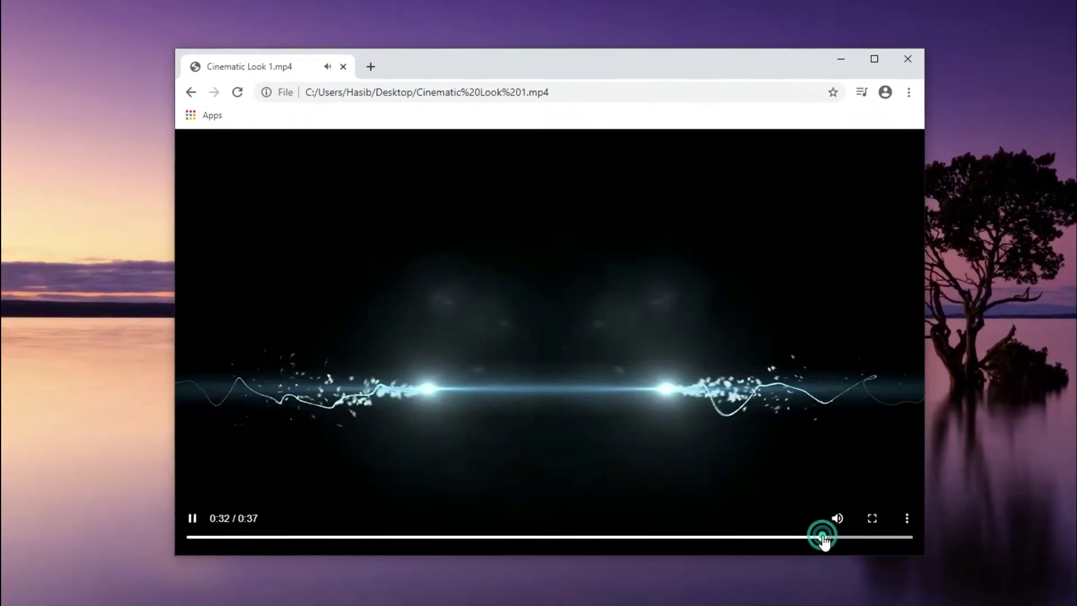
{"action": "left_click", "coordinate": [350, 543]}
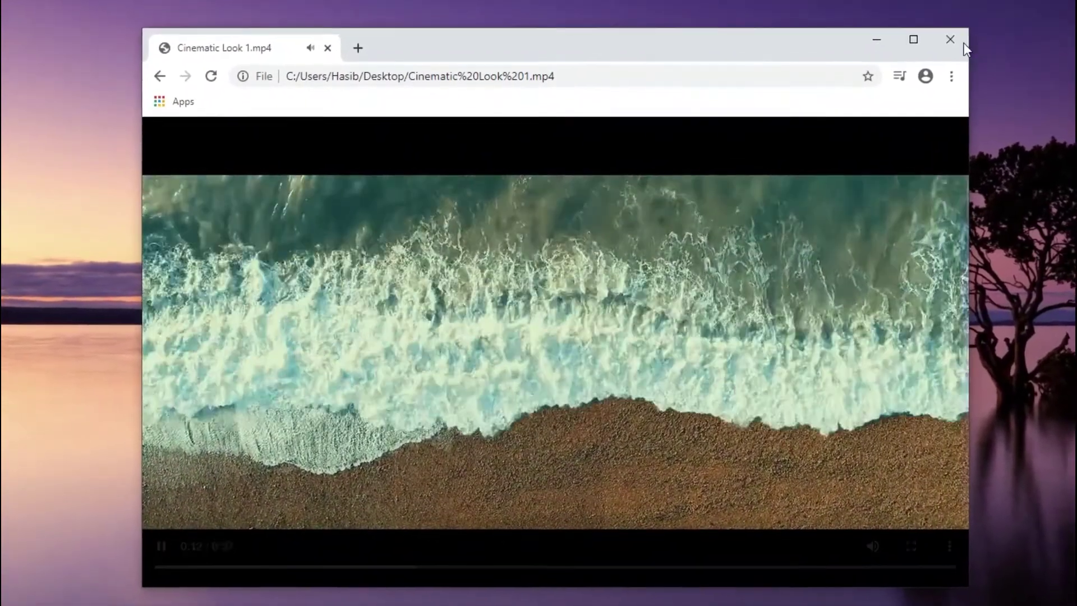
{"action": "left_click", "coordinate": [961, 40]}
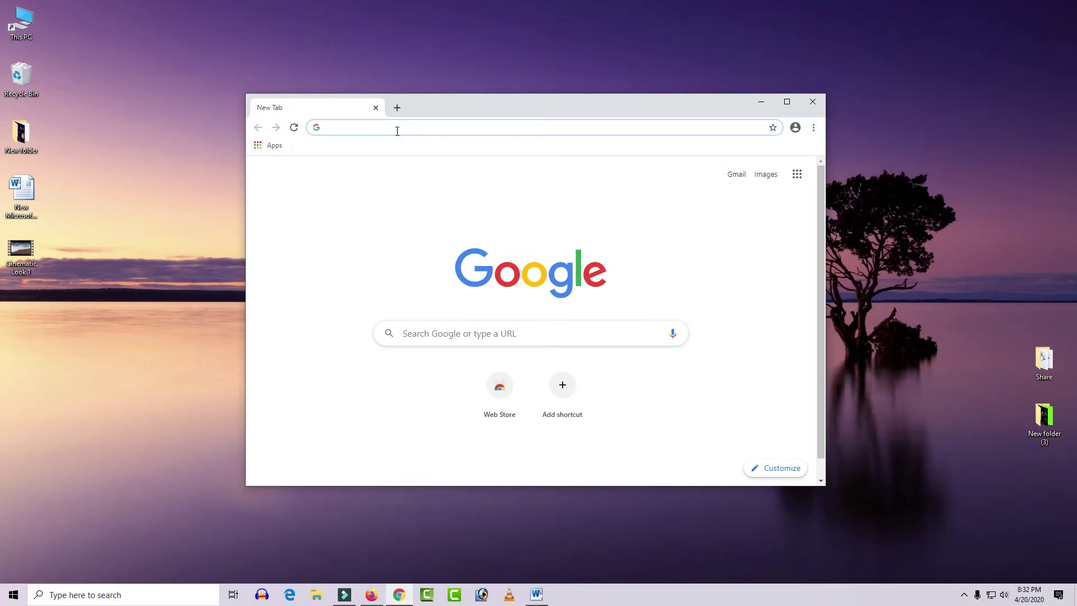
Step: Calculate 1000+1000-1 in Chrome's address bar without running a search
{"action": "type", "text": "100"}
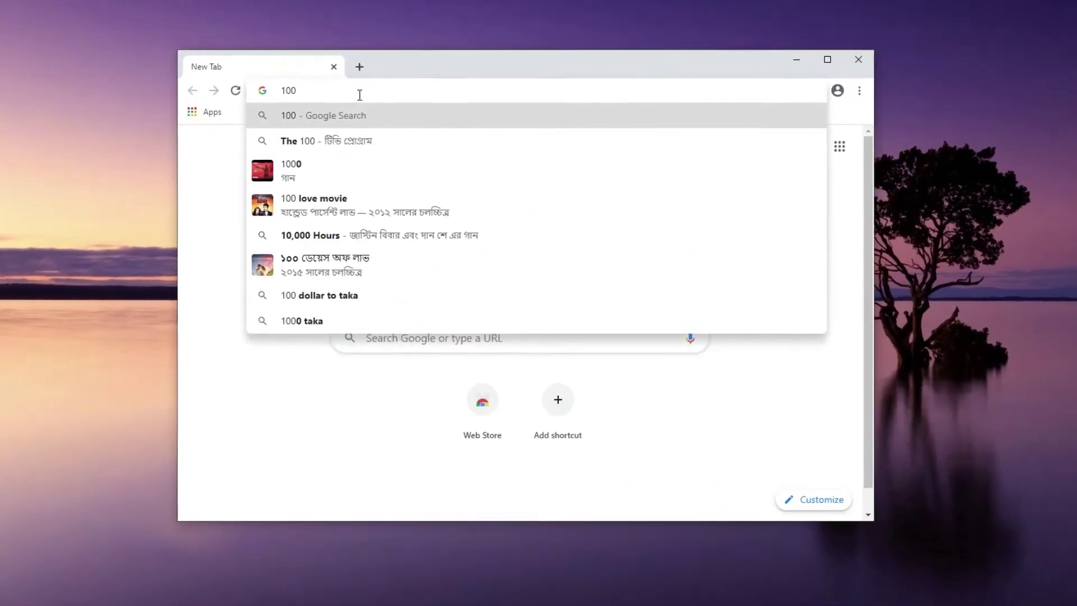
{"action": "type", "text": "0="}
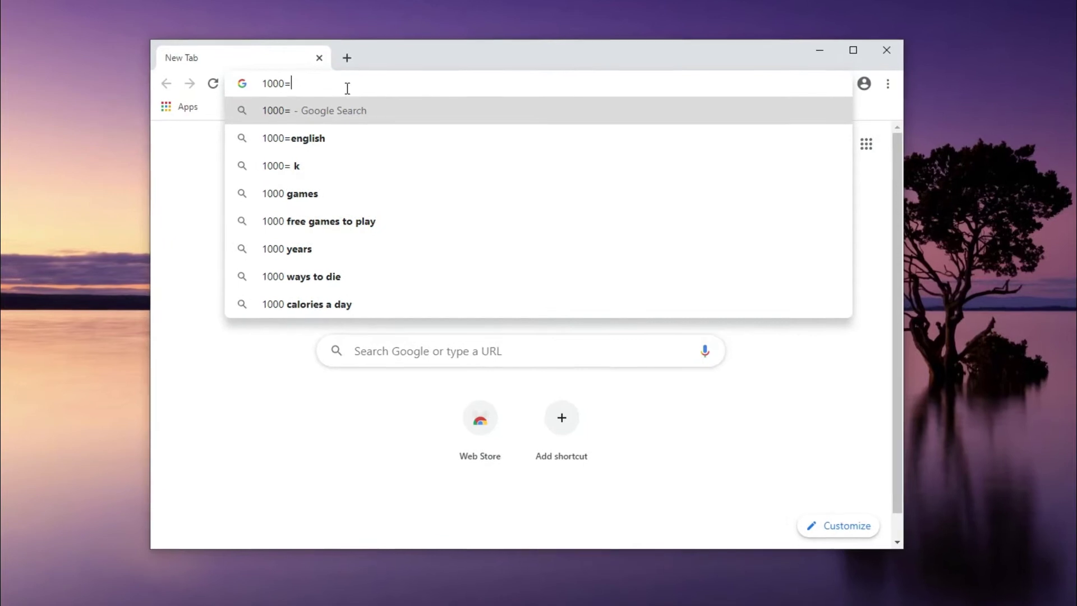
{"action": "key", "text": "BackSpace"}
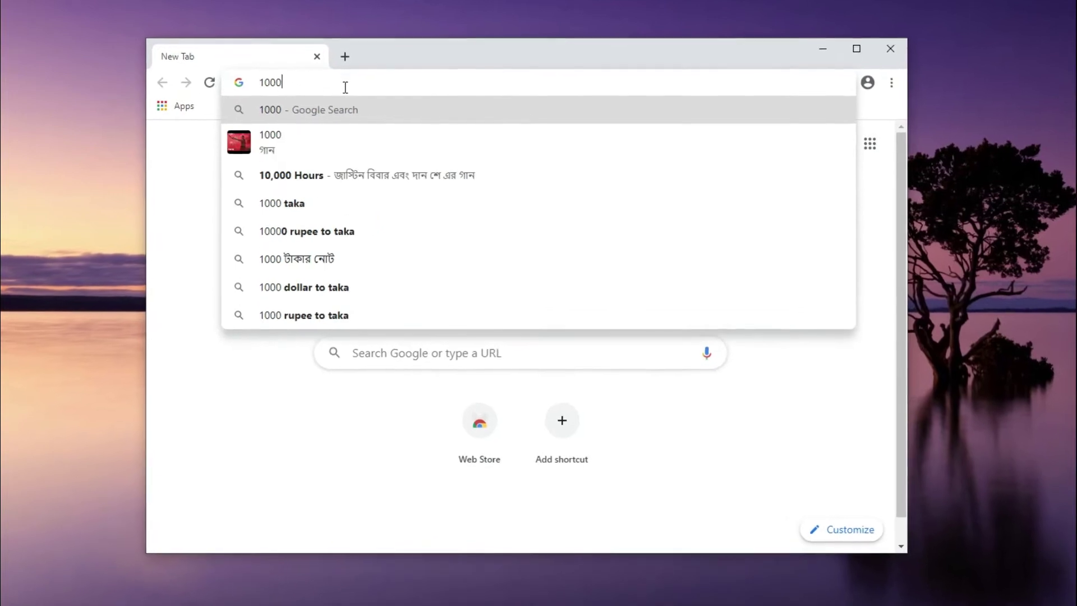
{"action": "type", "text": "+"}
{"action": "type", "text": "10"}
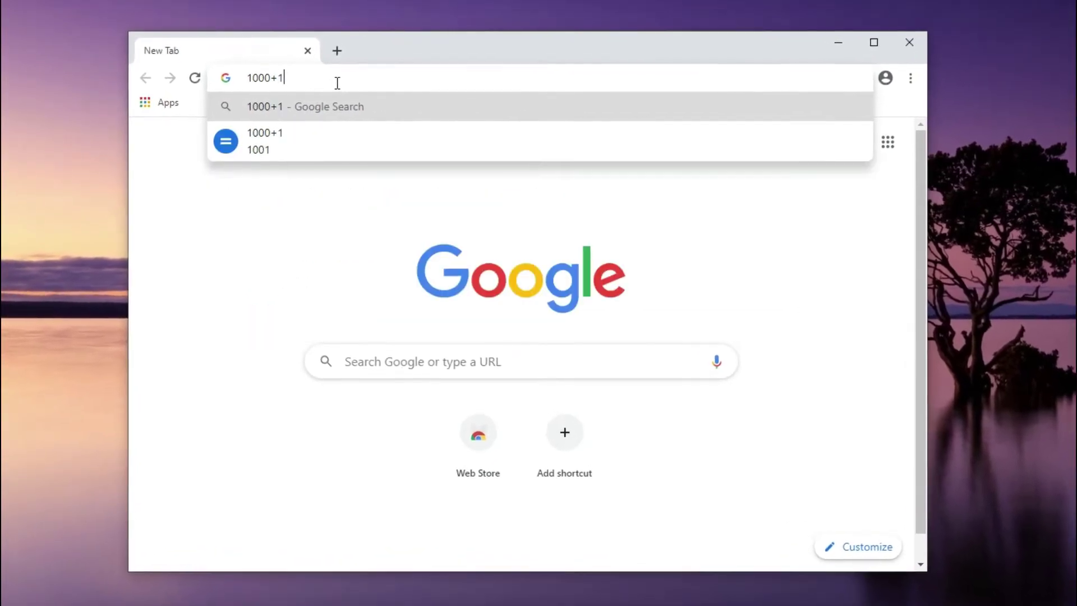
{"action": "type", "text": "00-"}
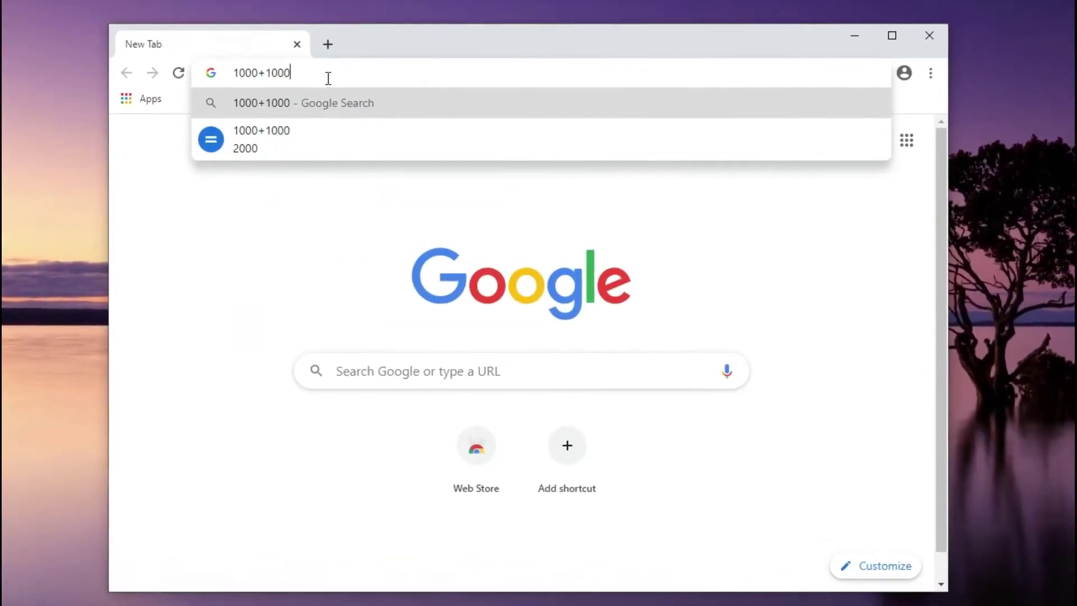
{"action": "type", "text": "1"}
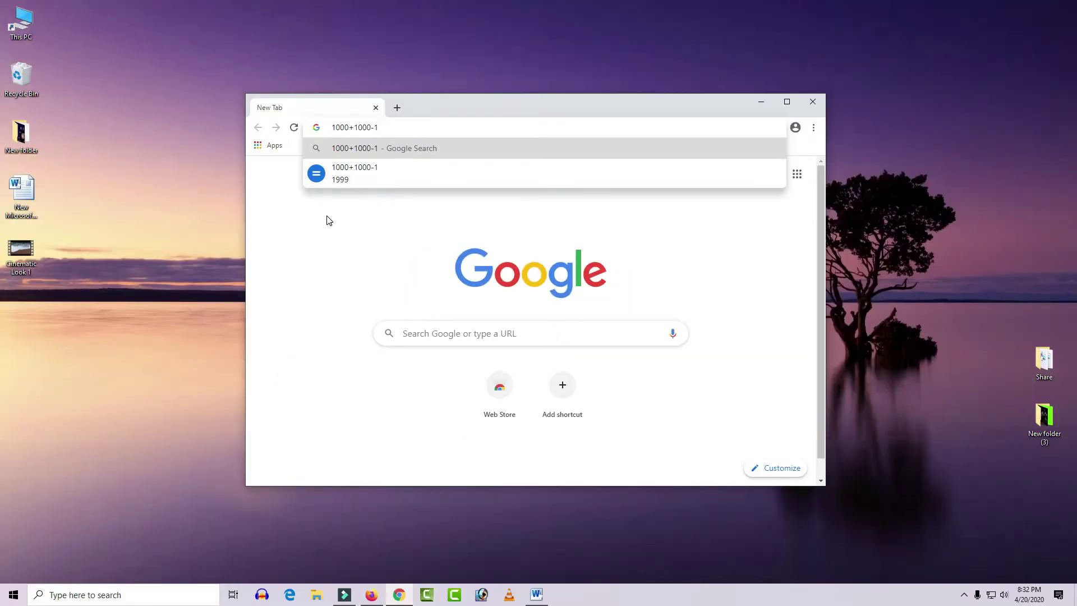
Step: Replace the calculation in the address bar with 999+1
{"action": "key", "text": "BackSpace"}
{"action": "key", "text": "BackSpace"}
{"action": "key", "text": "BackSpace"}
{"action": "key", "text": "BackSpace"}
{"action": "key", "text": "BackSpace"}
{"action": "key", "text": "BackSpace"}
{"action": "key", "text": "BackSpace"}
{"action": "key", "text": "BackSpace"}
{"action": "key", "text": "BackSpace"}
{"action": "key", "text": "BackSpace"}
{"action": "key", "text": "BackSpace"}
{"action": "type", "text": "999+1"}
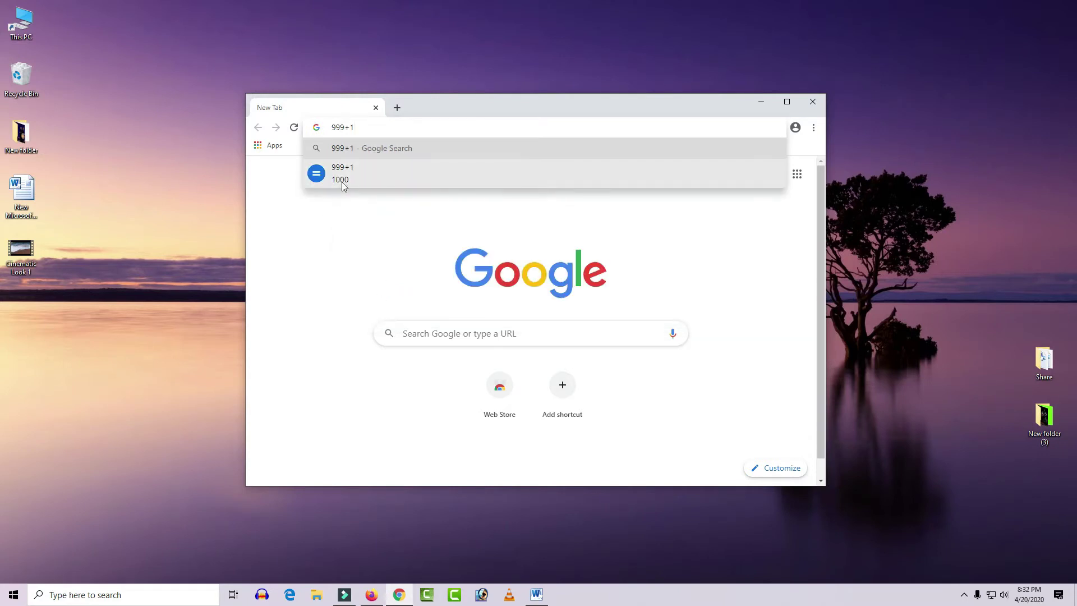
Step: Clear the 999+1 expression from the address bar
{"action": "key", "text": "BackSpace"}
{"action": "key", "text": "BackSpace"}
{"action": "key", "text": "BackSpace"}
{"action": "key", "text": "BackSpace"}
{"action": "key", "text": "BackSpace"}
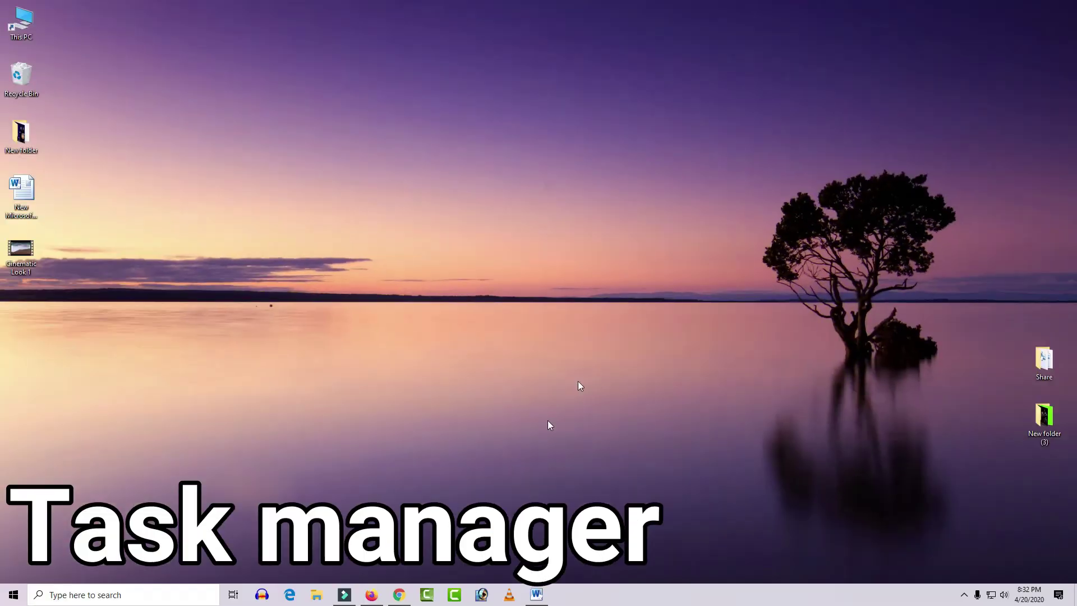
Step: Launch Chrome and open its built-in Task Manager
{"action": "left_click", "coordinate": [400, 595]}
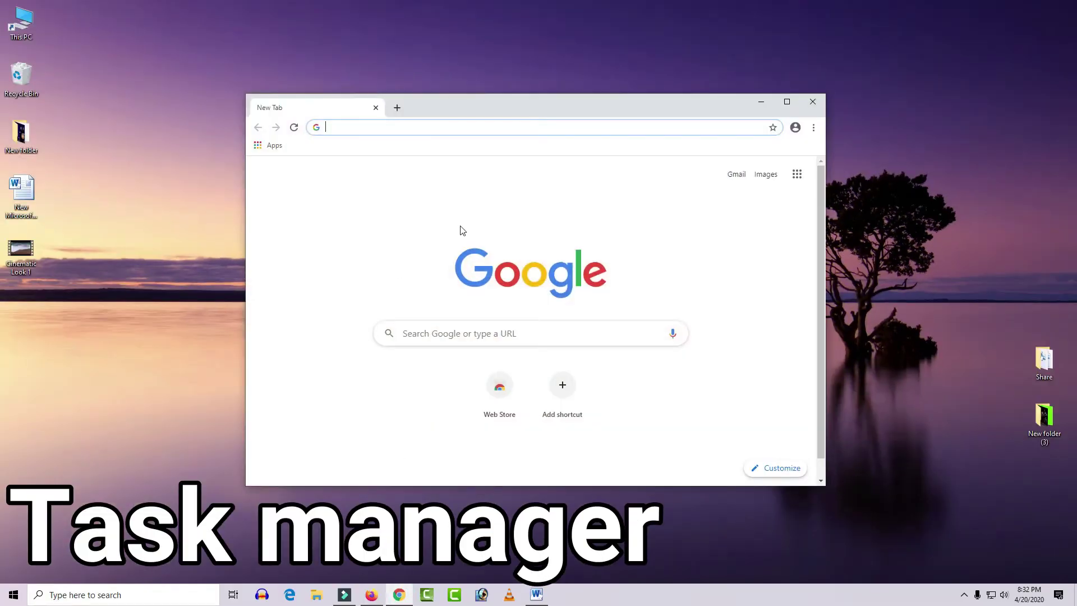
{"action": "right_click", "coordinate": [500, 104]}
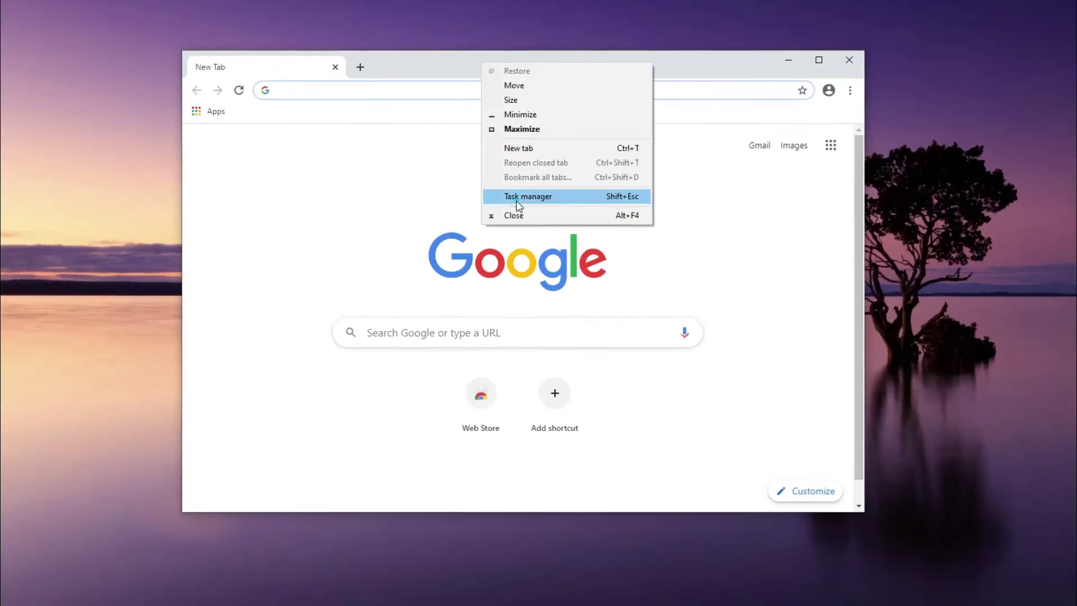
{"action": "left_click", "coordinate": [517, 197]}
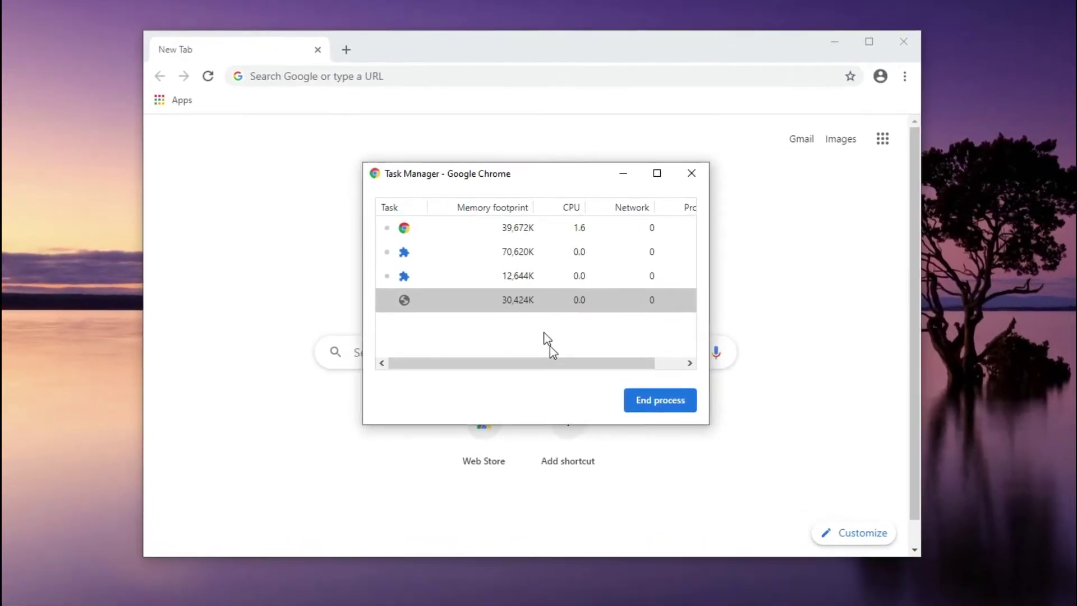
Step: Look over the process list in Chrome's Task Manager, and close it together with the browser window
{"action": "left_click_drag", "start_coordinate": [510, 367], "coordinate": [468, 371]}
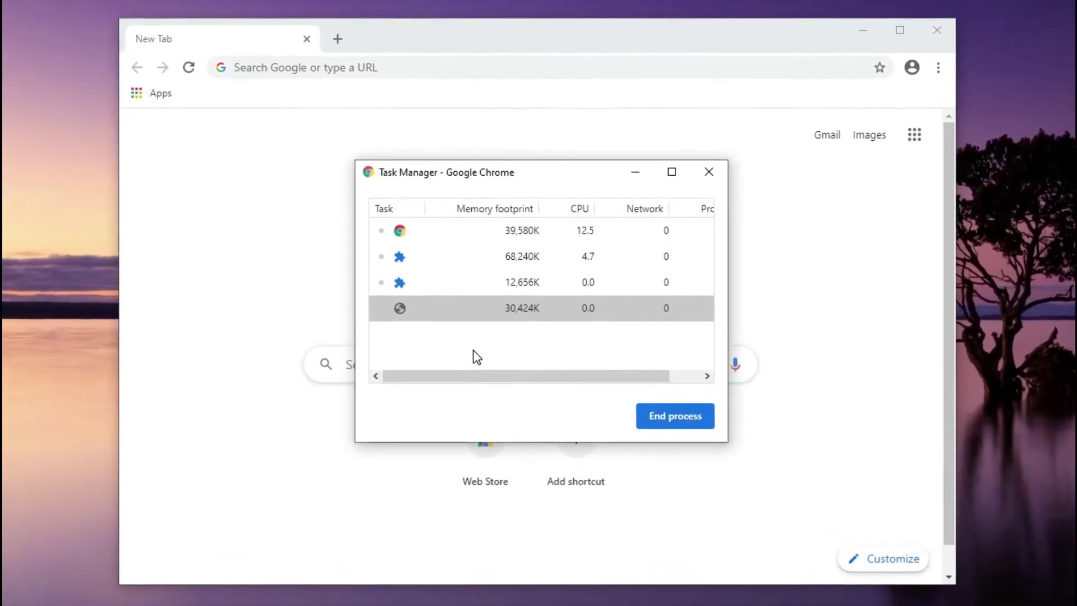
{"action": "left_click", "coordinate": [708, 175]}
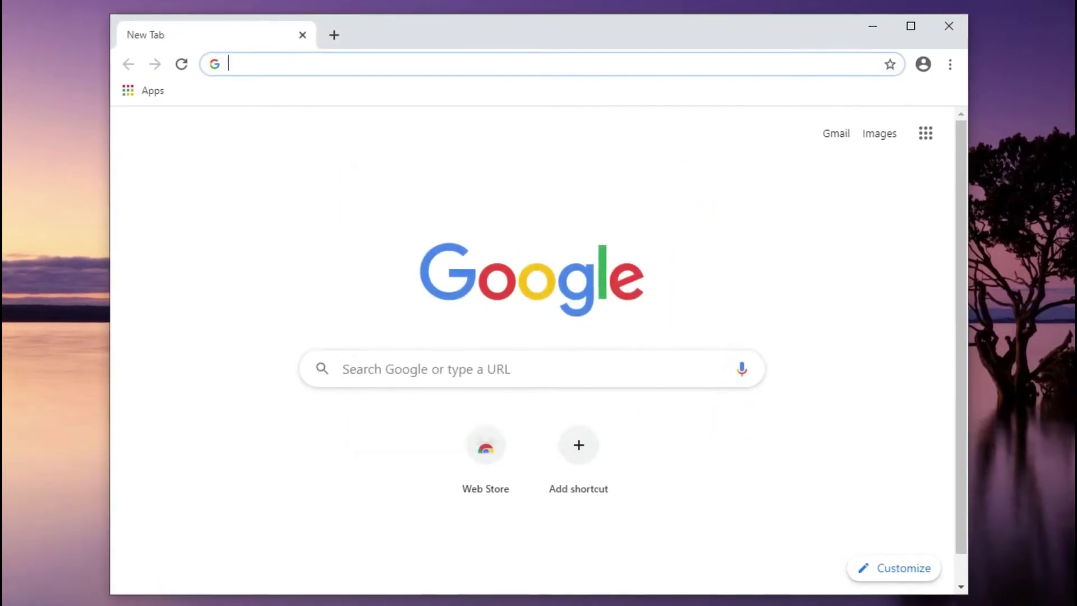
{"action": "left_click", "coordinate": [946, 27]}
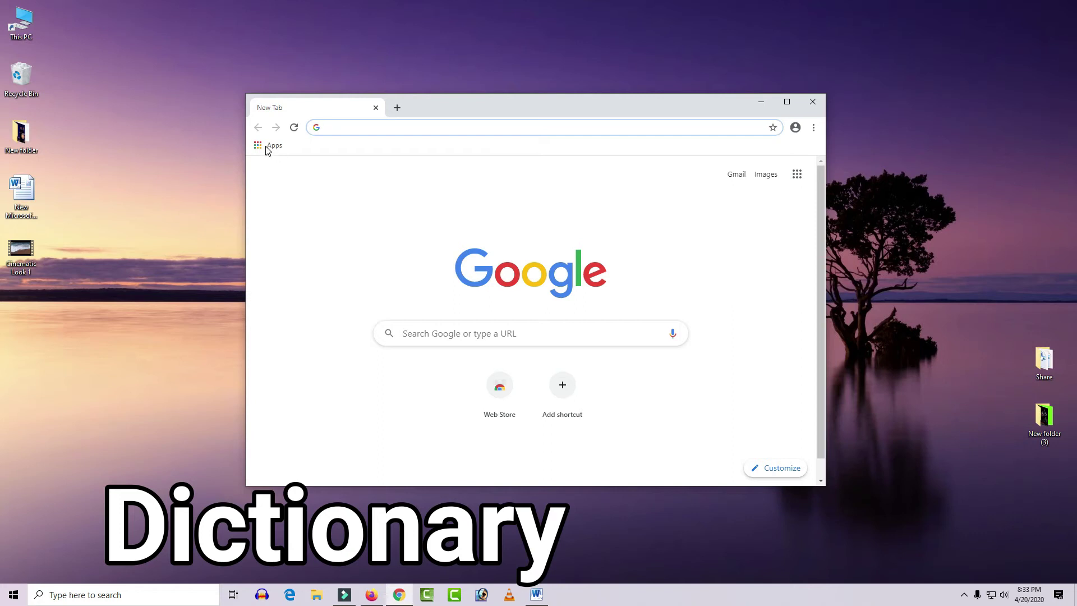
Step: Open the Chrome Web Store and search it for google dictionary
{"action": "left_click", "coordinate": [267, 148]}
{"action": "left_click", "coordinate": [358, 282]}
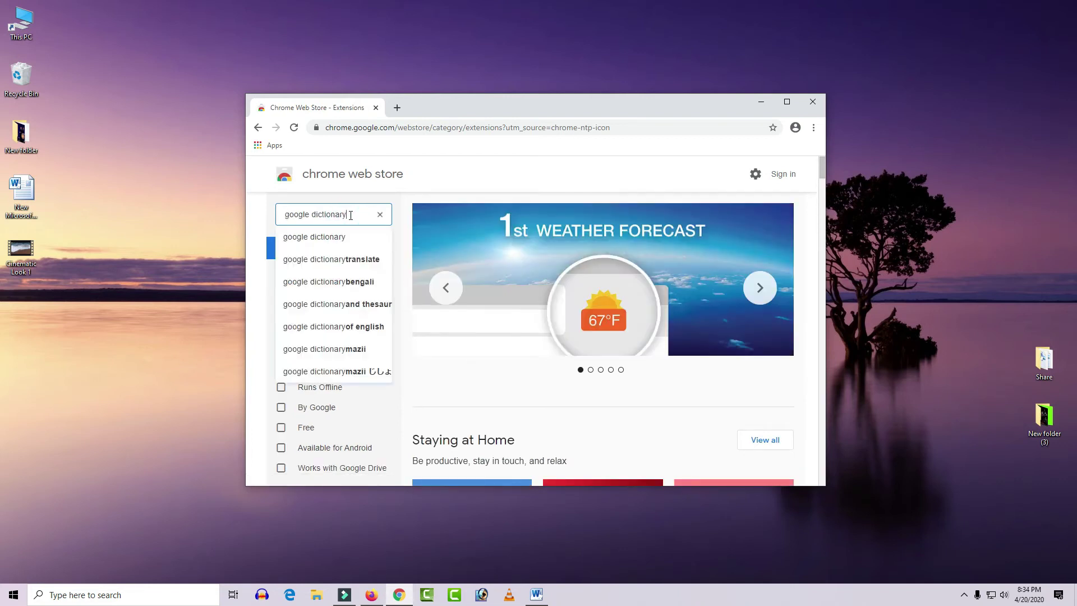
{"action": "left_click", "coordinate": [342, 236]}
Step: Limit the google dictionary search to extensions and open the Google Dictionary (by Google) listing
{"action": "left_click", "coordinate": [281, 273]}
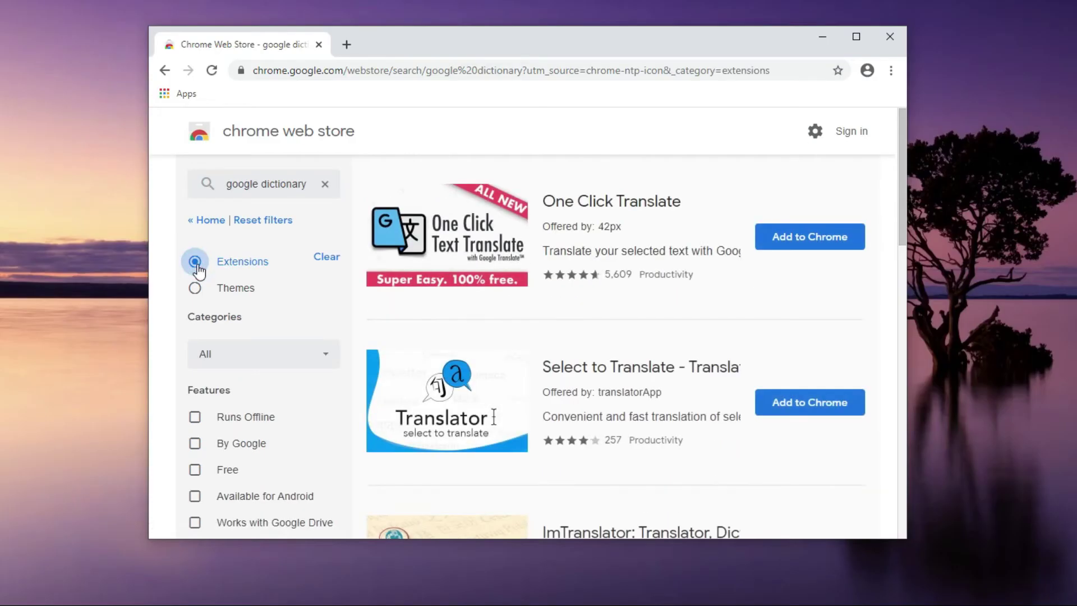
{"action": "scroll", "coordinate": [603, 316], "scroll_direction": "down", "scroll_amount": 5}
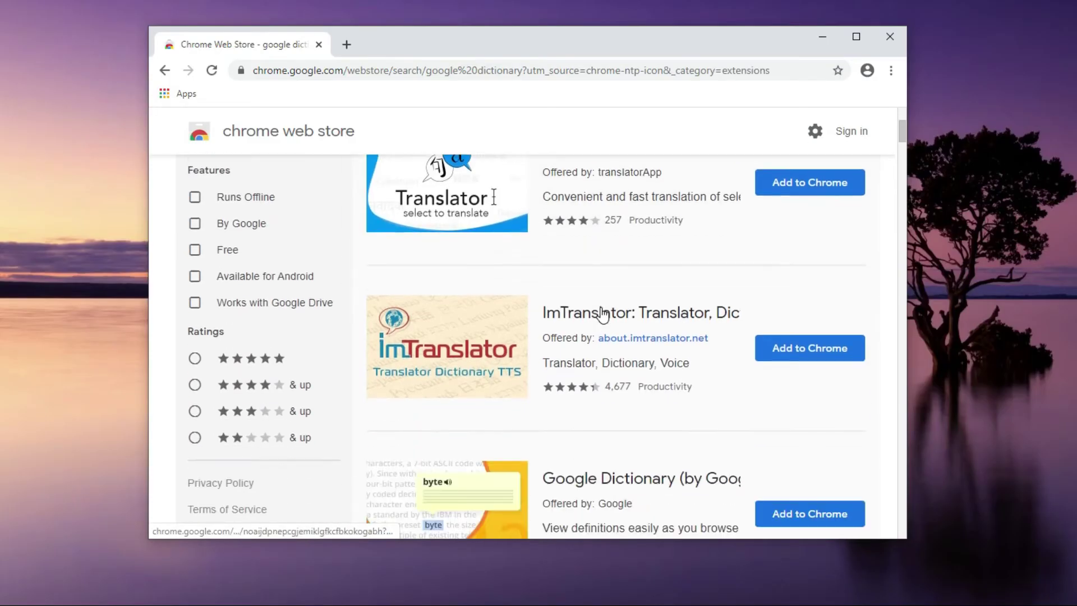
{"action": "left_click", "coordinate": [477, 319]}
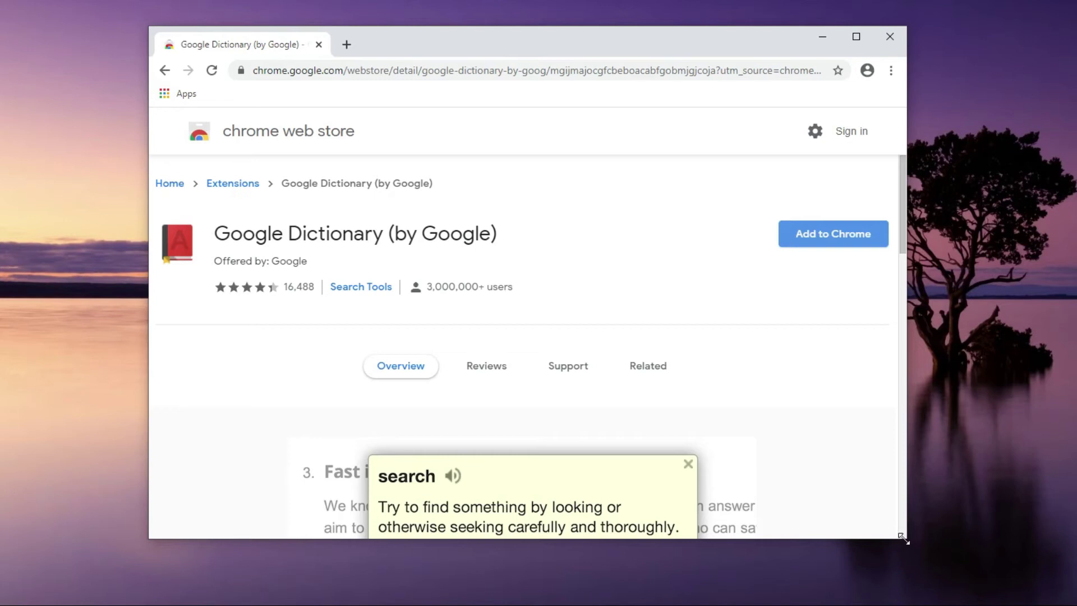
Step: Enlarge the browser window and add the Google Dictionary (by Google) extension to Chrome, confirming the installation
{"action": "left_click_drag", "start_coordinate": [907, 539], "coordinate": [1076, 605]}
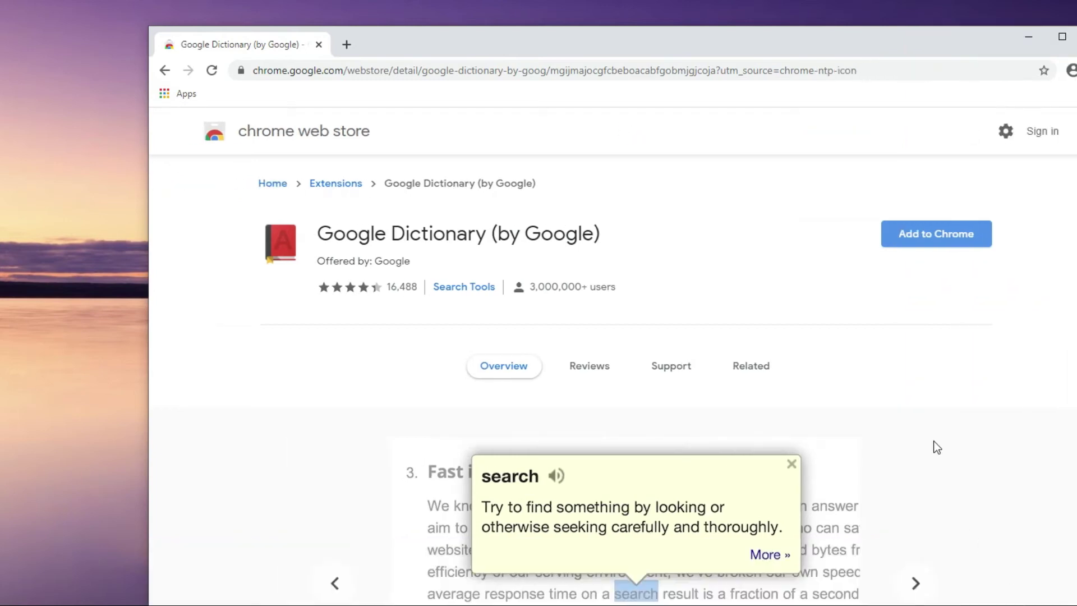
{"action": "scroll", "coordinate": [905, 329], "scroll_direction": "down", "scroll_amount": 1}
{"action": "scroll", "coordinate": [905, 329], "scroll_direction": "up", "scroll_amount": 1}
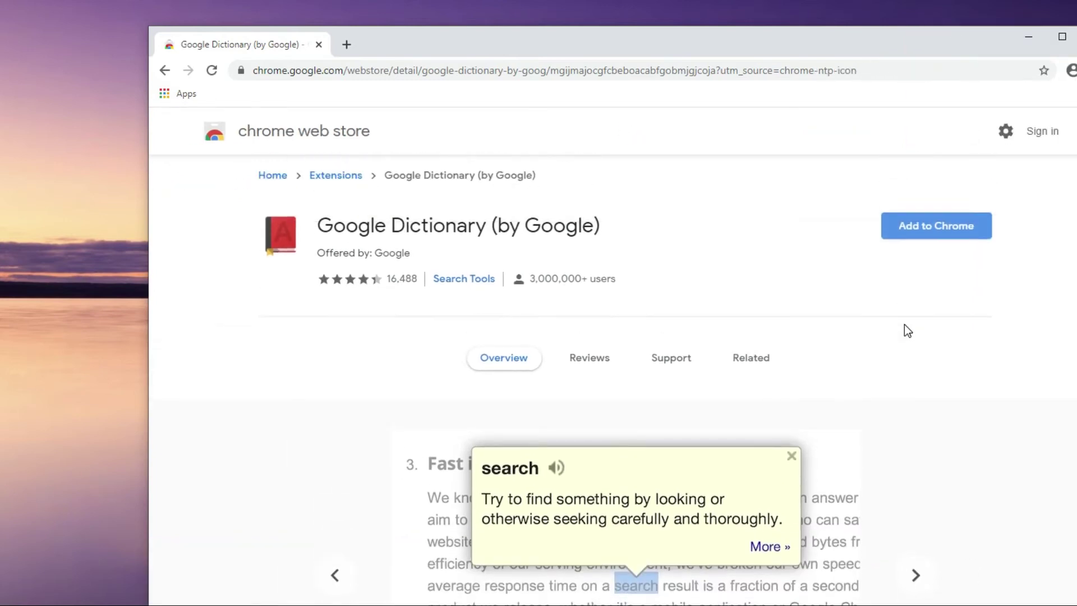
{"action": "left_click", "coordinate": [925, 243]}
{"action": "left_click", "coordinate": [648, 193]}
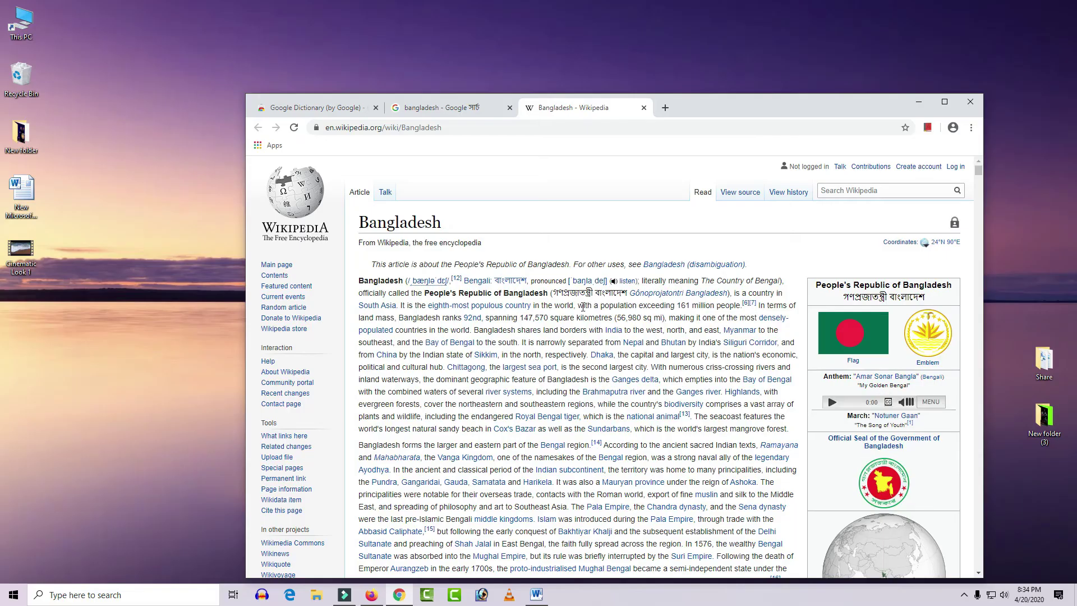
Step: Open the Google Dictionary extension's lookup popup on the Bangladesh Wikipedia article
{"action": "right_click", "coordinate": [583, 306]}
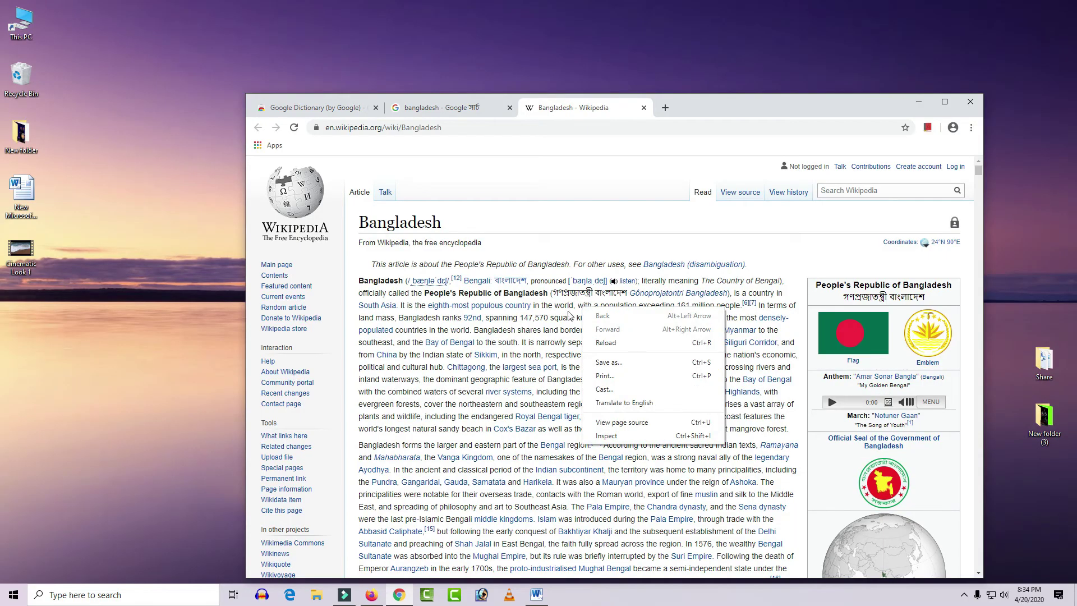
{"action": "left_click", "coordinate": [928, 129]}
{"action": "left_click", "coordinate": [928, 129]}
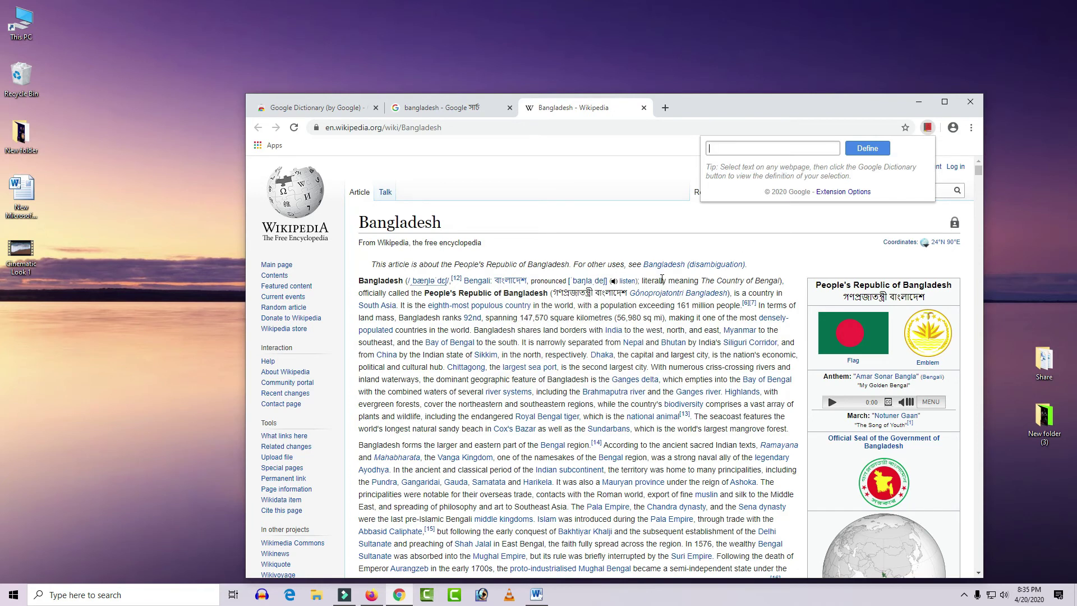
Step: Select the word "literally" in the article's first sentence, look up its definition with the Google Dictionary extension, and close the popup
{"action": "left_click_drag", "start_coordinate": [665, 279], "coordinate": [649, 279]}
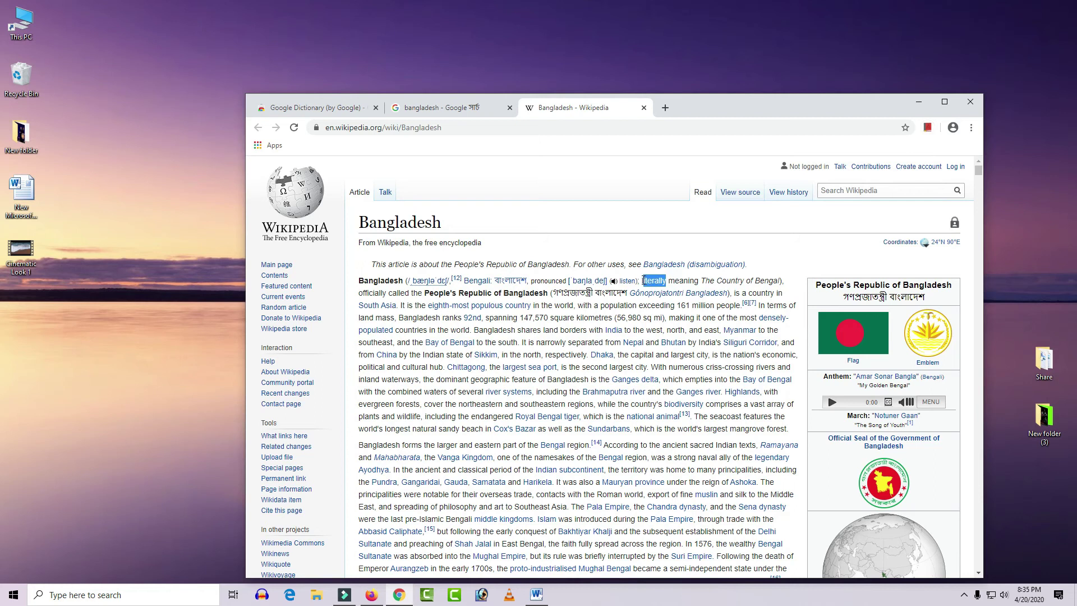
{"action": "right_click", "coordinate": [646, 281]}
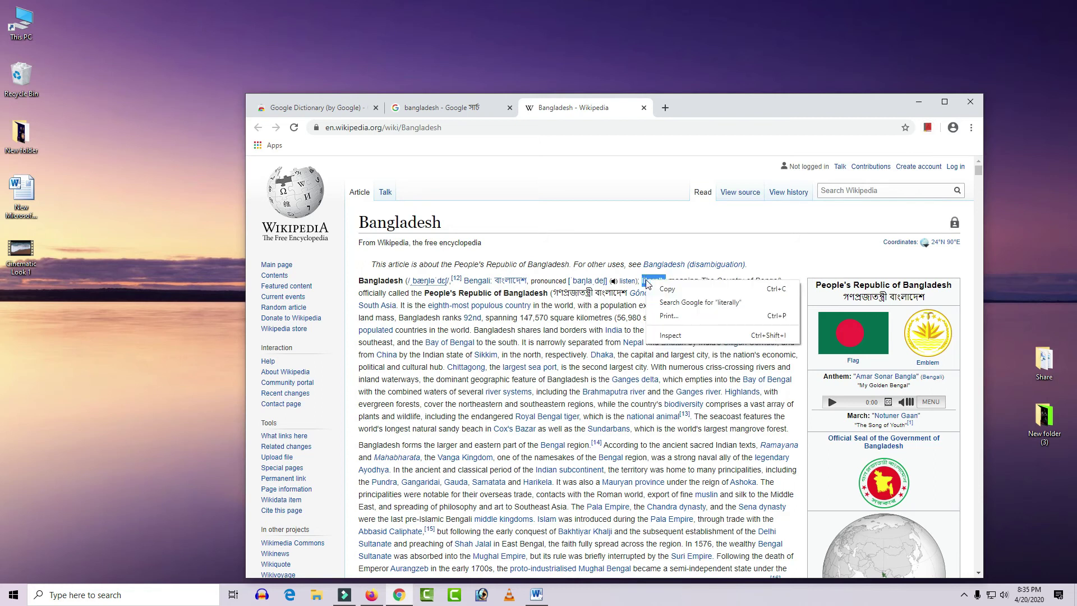
{"action": "left_click", "coordinate": [662, 290]}
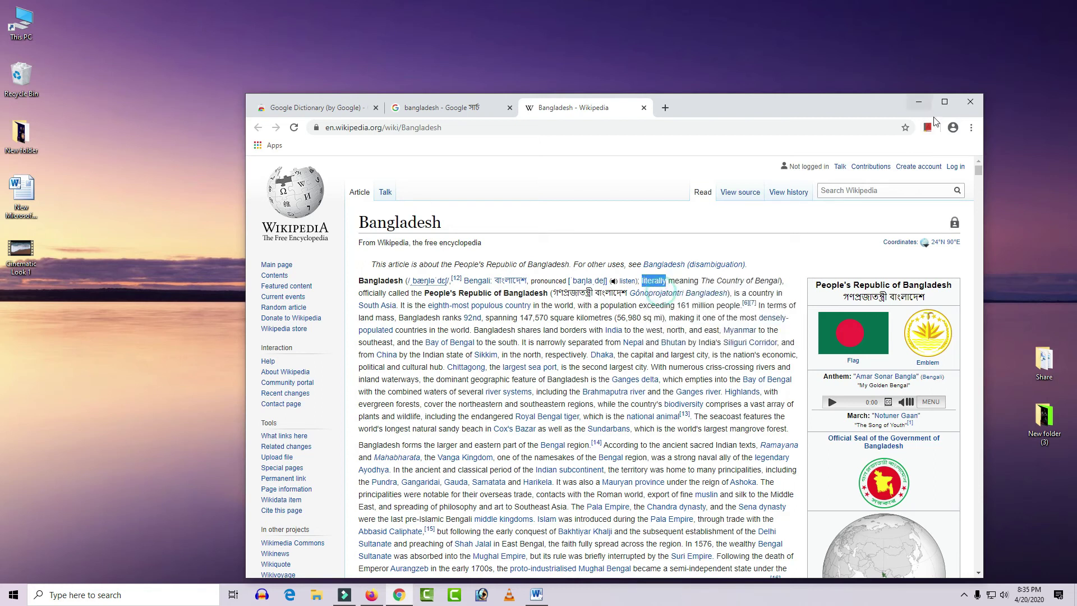
{"action": "left_click", "coordinate": [931, 129]}
{"action": "double_click", "coordinate": [754, 148]}
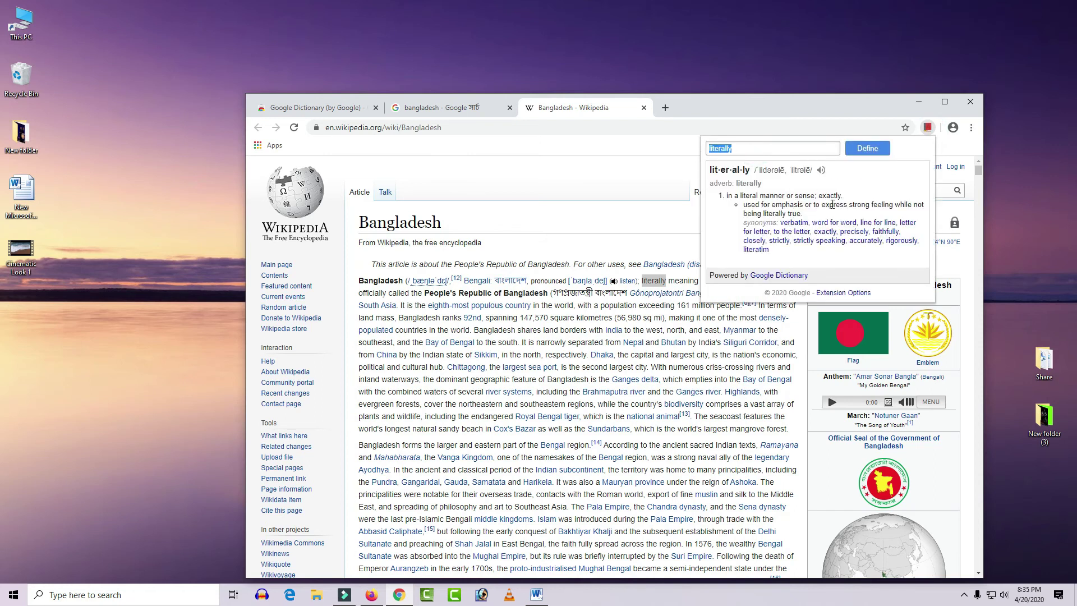
{"action": "left_click", "coordinate": [628, 146]}
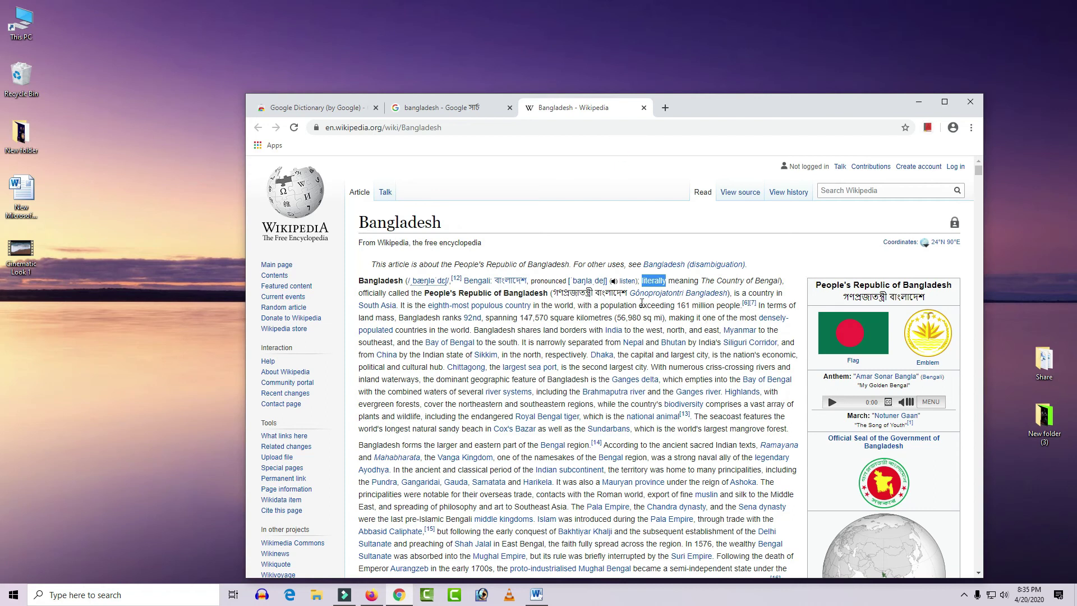
Step: Look up the article's word "population" with the Google Dictionary extension, read through its definitions, and play its pronunciation
{"action": "right_click", "coordinate": [610, 309]}
{"action": "key", "text": "Escape"}
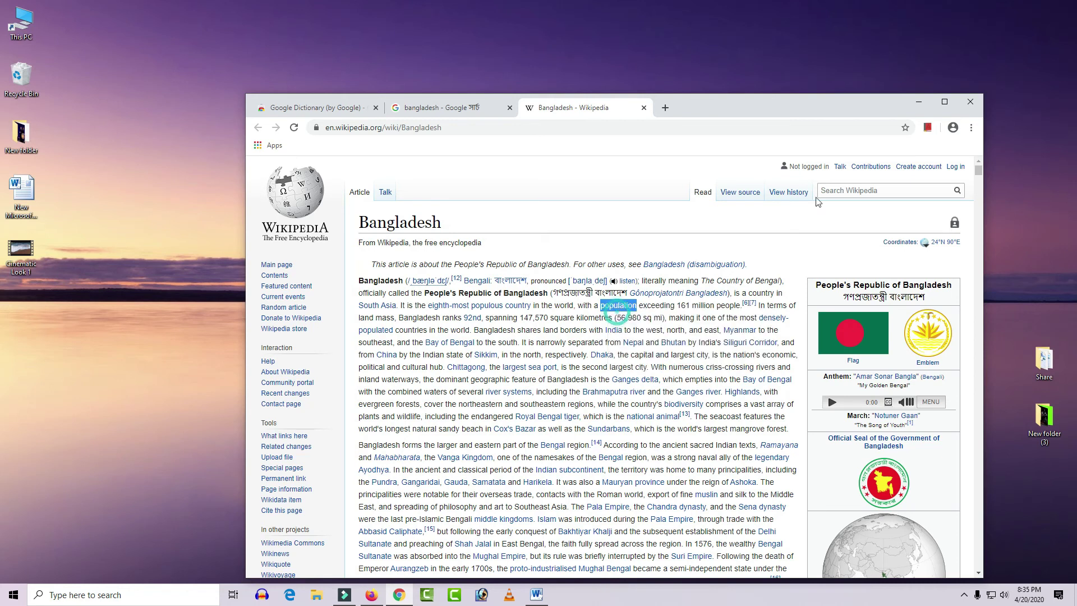
{"action": "left_click", "coordinate": [927, 128]}
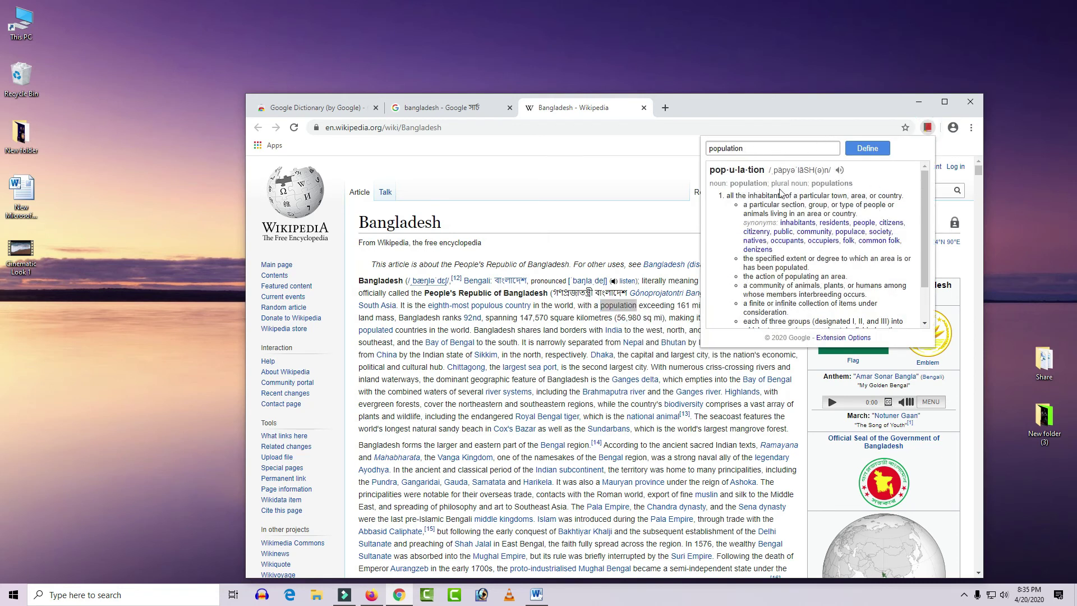
{"action": "scroll", "coordinate": [865, 253], "scroll_direction": "down", "scroll_amount": 2}
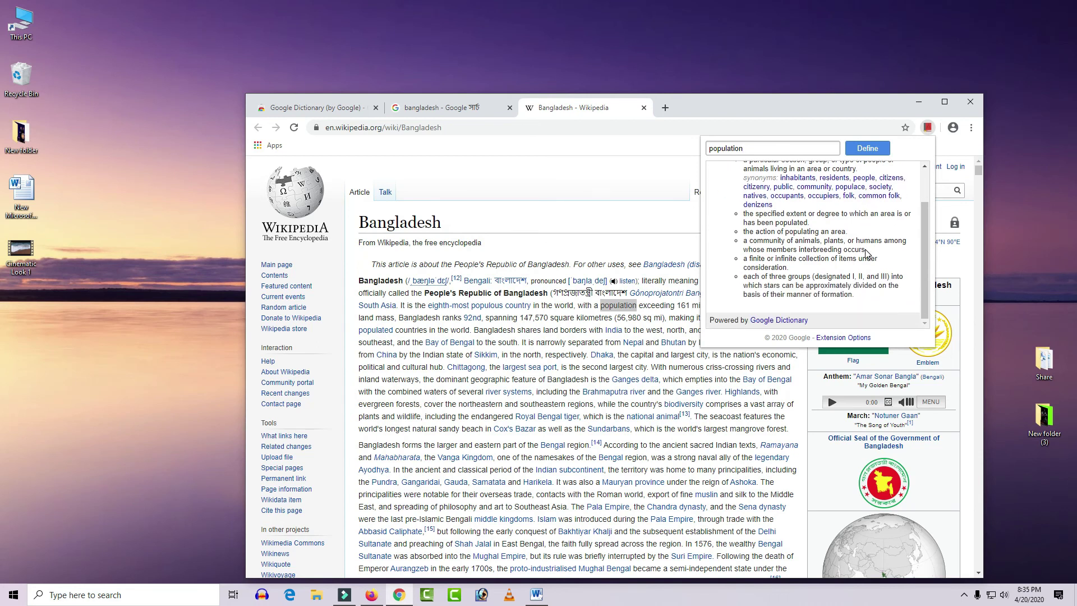
{"action": "scroll", "coordinate": [867, 252], "scroll_direction": "up", "scroll_amount": 2}
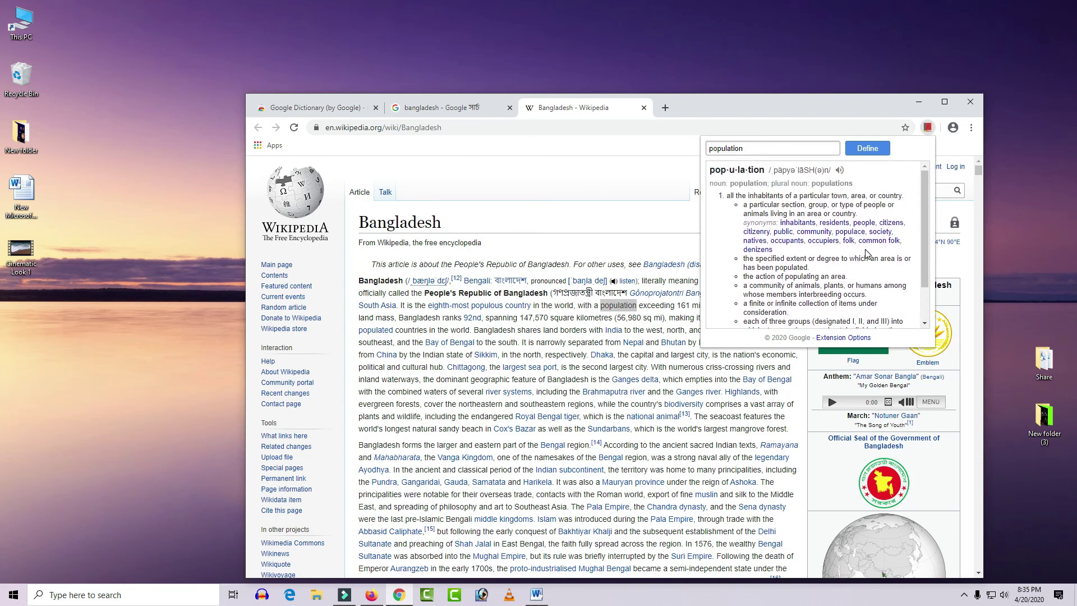
{"action": "left_click", "coordinate": [840, 171]}
Step: Close the Wikipedia and Google search tabs, and close the browser window
{"action": "left_click", "coordinate": [643, 107]}
{"action": "left_click", "coordinate": [509, 108]}
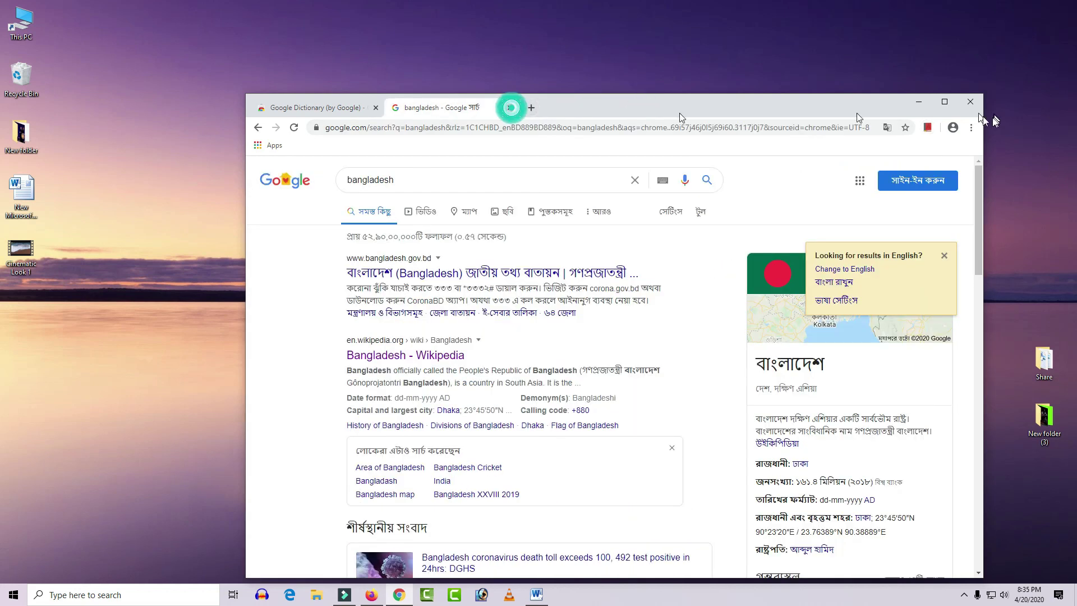
{"action": "left_click", "coordinate": [970, 102]}
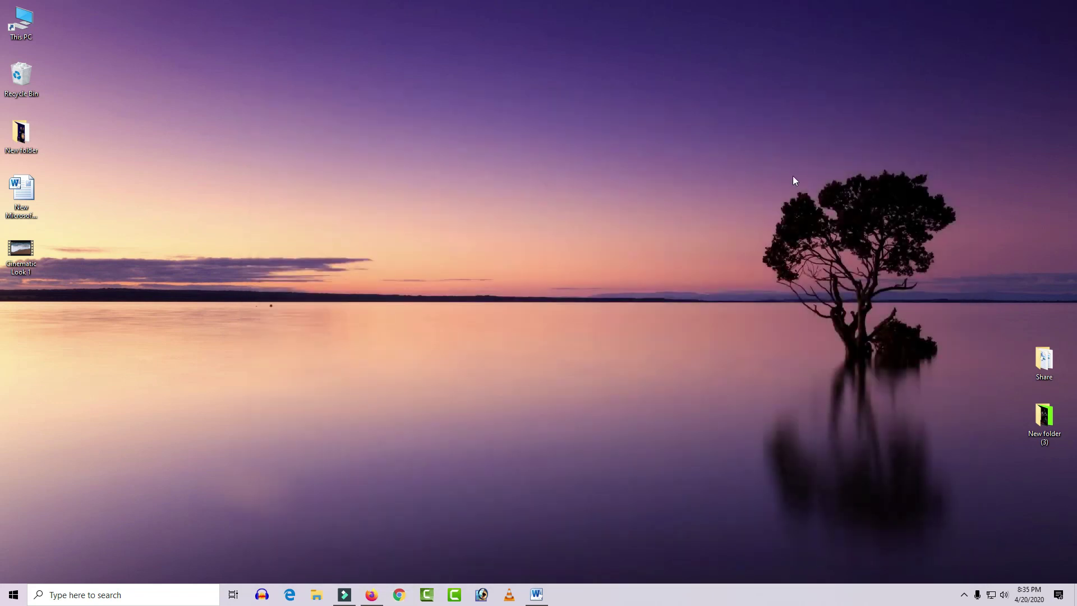